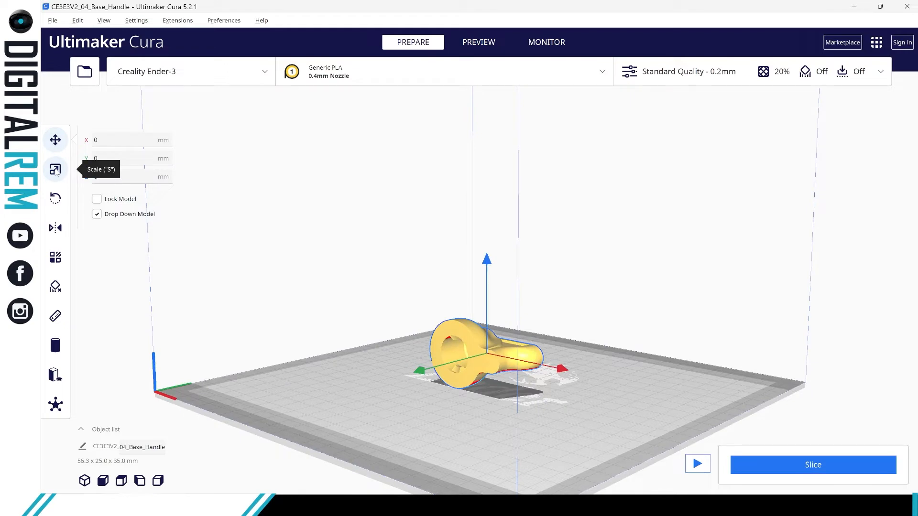
{"action": "left_click", "coordinate": [56, 170]}
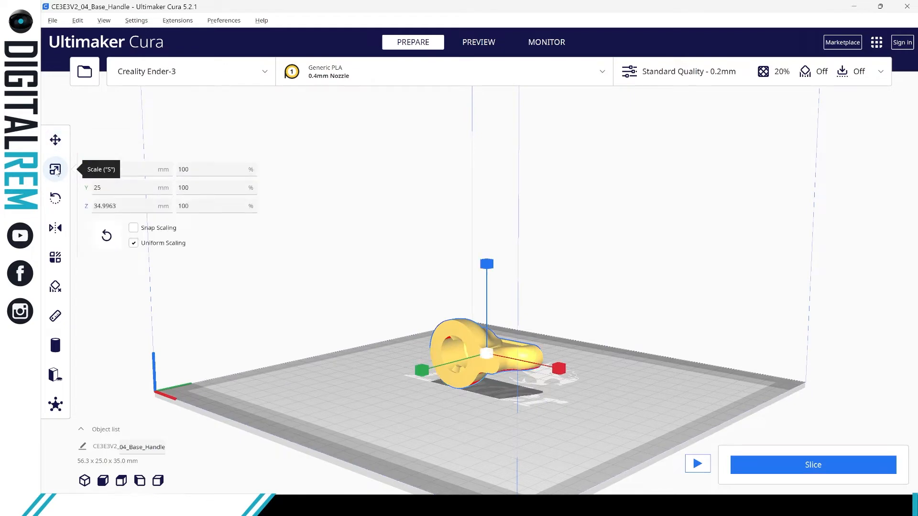
{"action": "left_click", "coordinate": [61, 200]}
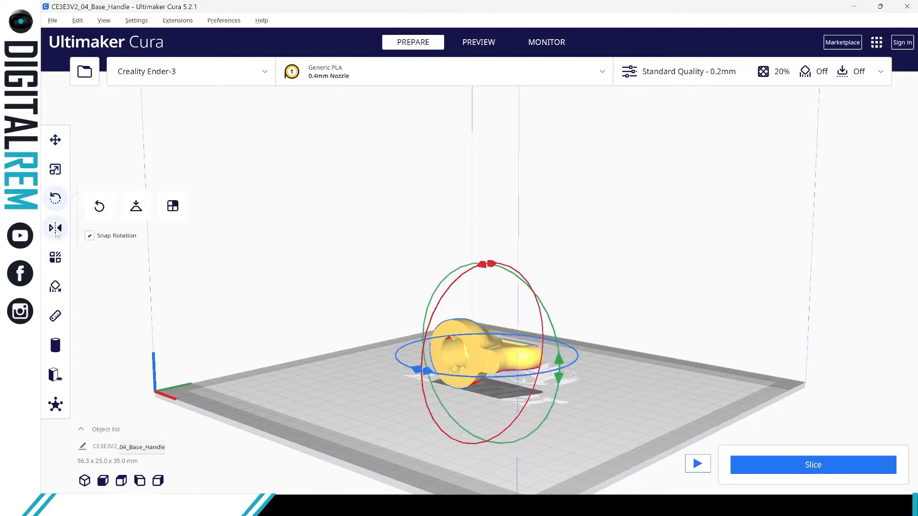
{"action": "left_click", "coordinate": [56, 229]}
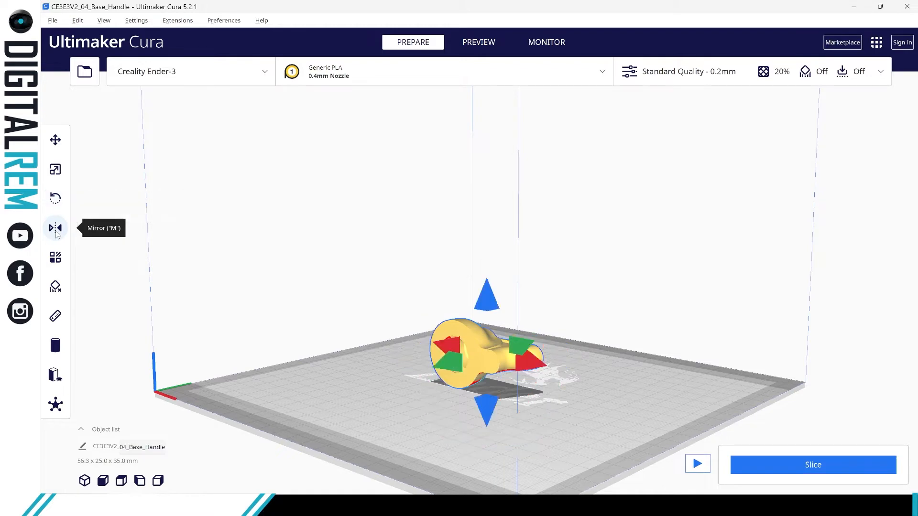
{"action": "left_click", "coordinate": [56, 232]}
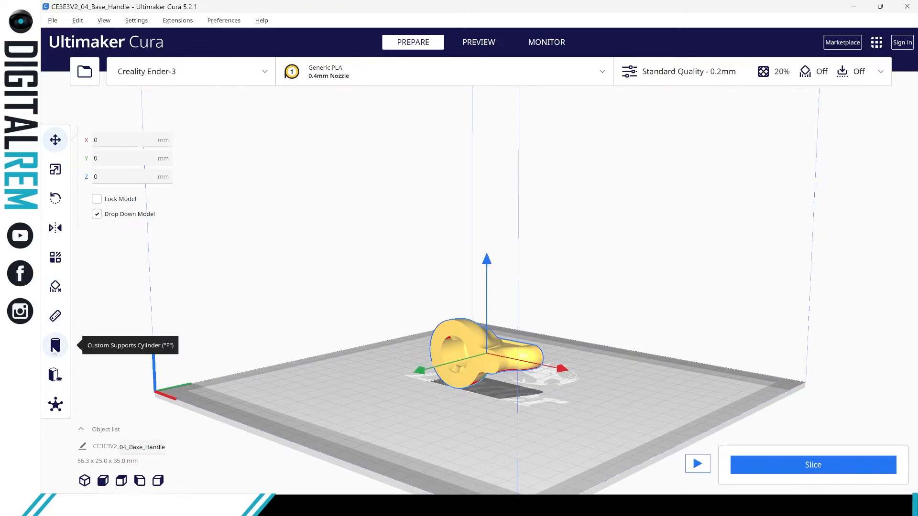
- Place a 10 mm anti-warping tab at the base of the handle's large ring using Tab Plus
{"action": "left_click", "coordinate": [56, 404]}
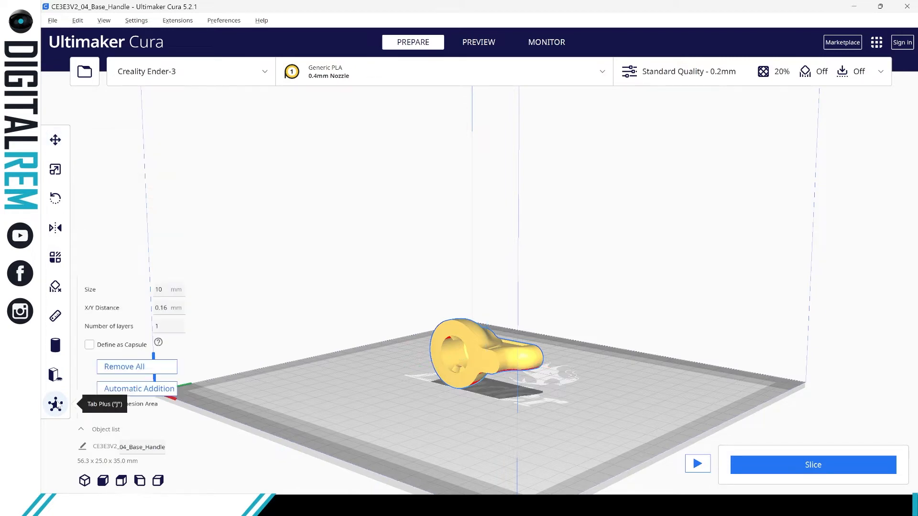
{"action": "left_click", "coordinate": [459, 390]}
{"action": "middle_click_drag", "start_coordinate": [463, 374], "coordinate": [481, 346]}
{"action": "right_click_drag", "start_coordinate": [497, 337], "coordinate": [481, 273]}
{"action": "scroll", "coordinate": [481, 273], "scroll_direction": "up", "scroll_amount": 2}
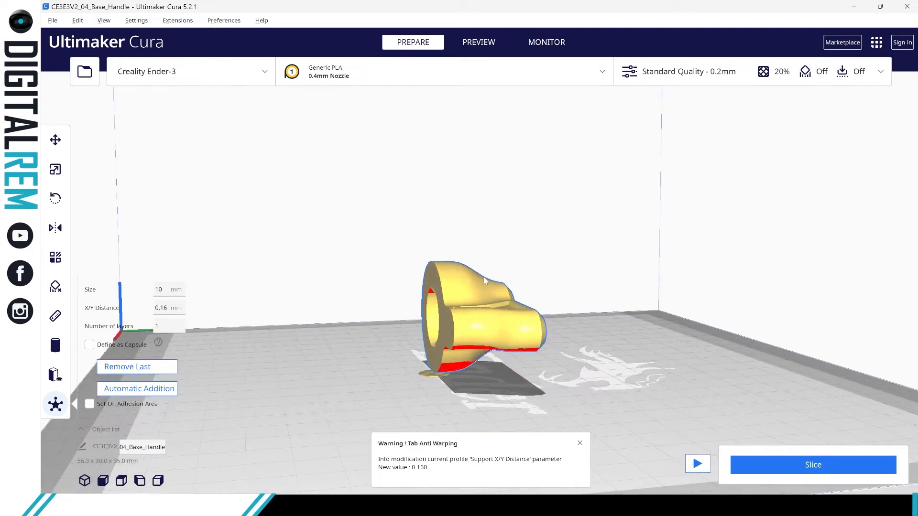
{"action": "scroll", "coordinate": [418, 273], "scroll_direction": "up", "scroll_amount": 3}
{"action": "right_click_drag", "start_coordinate": [417, 272], "coordinate": [459, 271]}
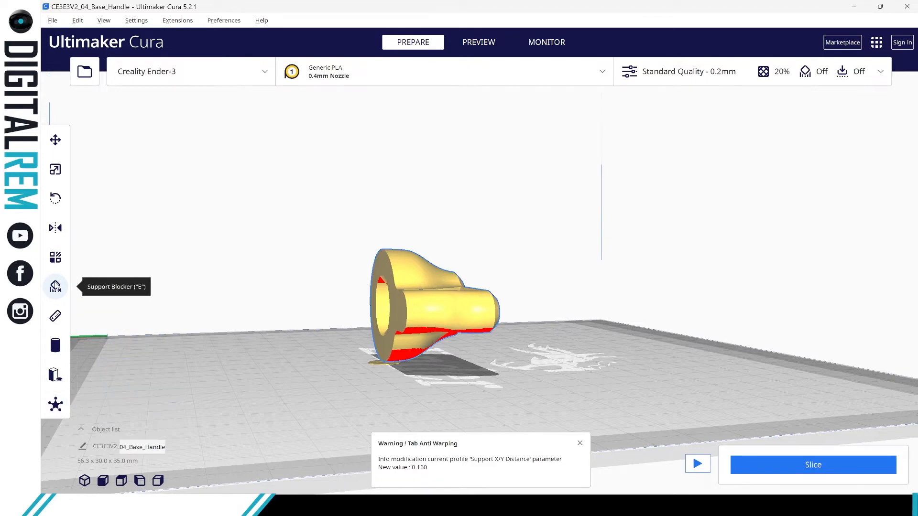
{"action": "left_click", "coordinate": [55, 286]}
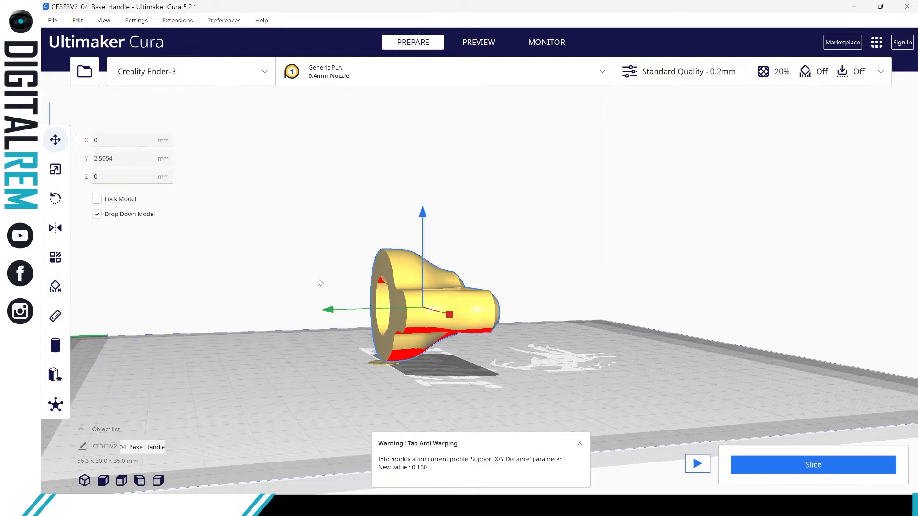
{"action": "middle_click_drag", "start_coordinate": [318, 279], "coordinate": [347, 259]}
{"action": "right_click_drag", "start_coordinate": [391, 270], "coordinate": [549, 287]}
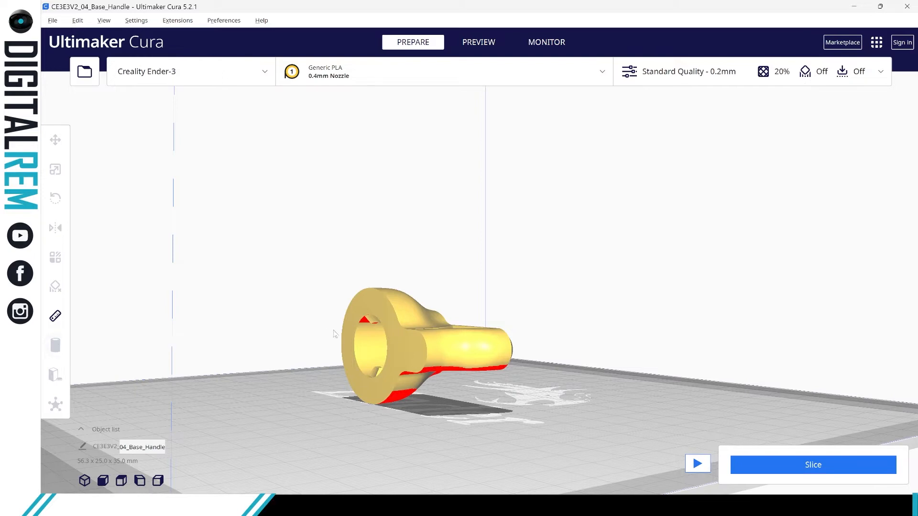
- Place a cube-shaped custom support, size 5 mm, under the overhang of the handle's arm
{"action": "left_click", "coordinate": [352, 326]}
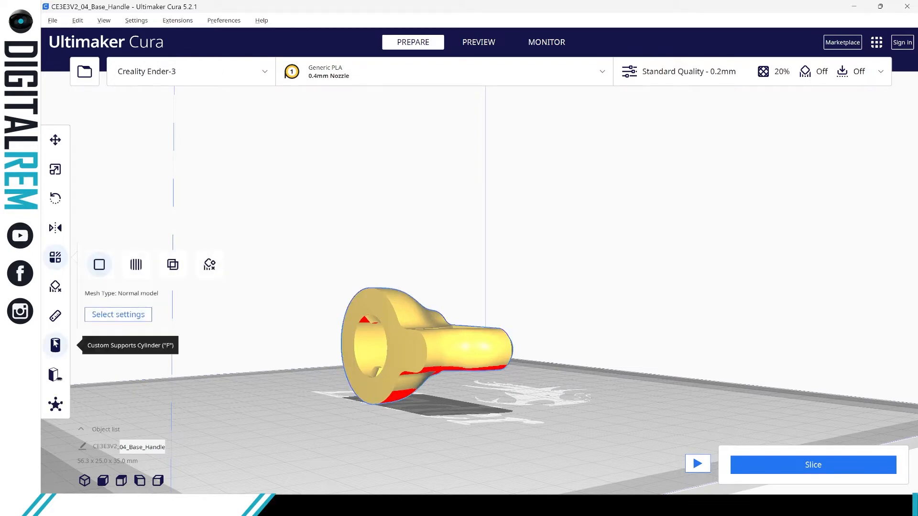
{"action": "left_click", "coordinate": [56, 344]}
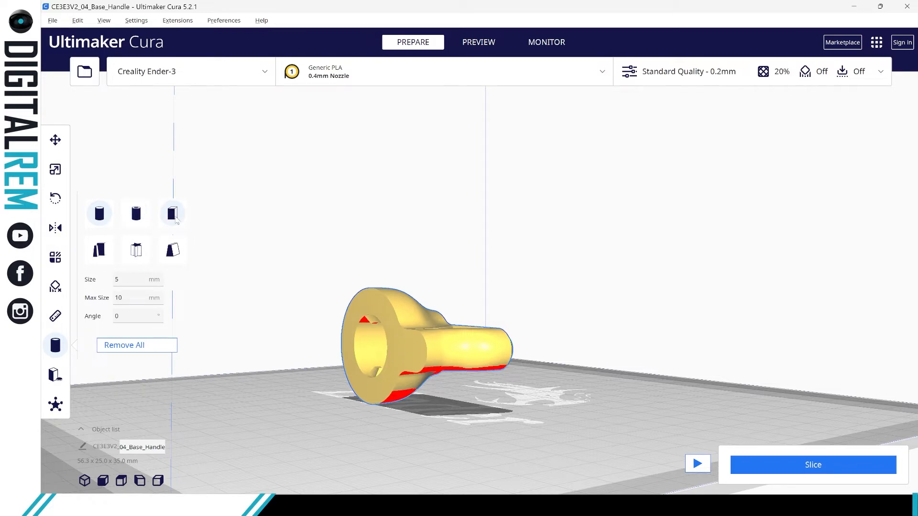
{"action": "left_click", "coordinate": [173, 213]}
{"action": "middle_click_drag", "start_coordinate": [427, 327], "coordinate": [433, 311]}
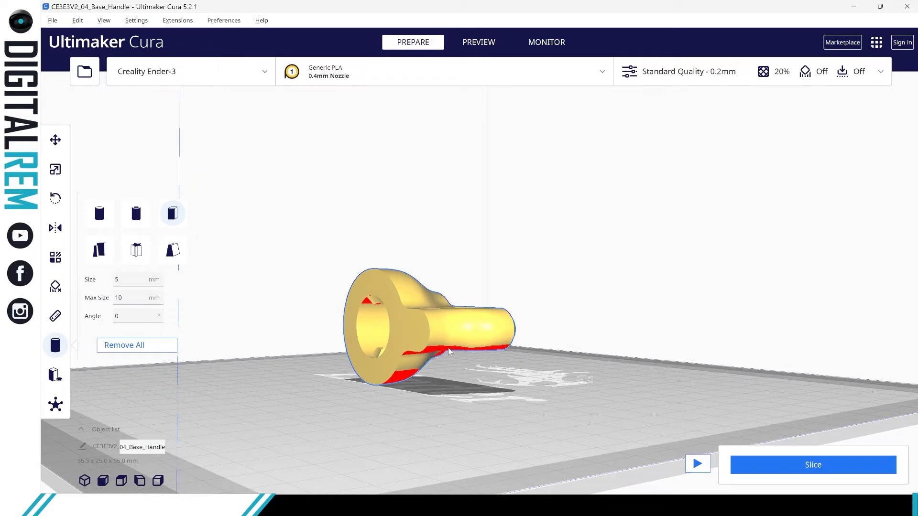
{"action": "right_click_drag", "start_coordinate": [449, 351], "coordinate": [443, 343]}
{"action": "left_click", "coordinate": [443, 344]}
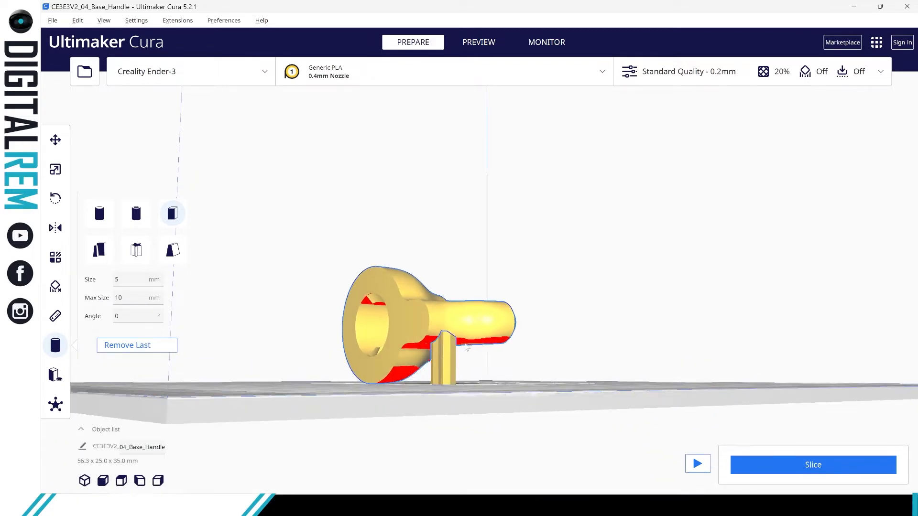
- Place more 5 mm cube supports under the red overhangs of the handle's arm and its round boss
{"action": "right_click_drag", "start_coordinate": [507, 348], "coordinate": [199, 343]}
{"action": "left_click", "coordinate": [458, 342]}
{"action": "middle_click_drag", "start_coordinate": [422, 341], "coordinate": [392, 339]}
{"action": "right_click_drag", "start_coordinate": [392, 342], "coordinate": [260, 328]}
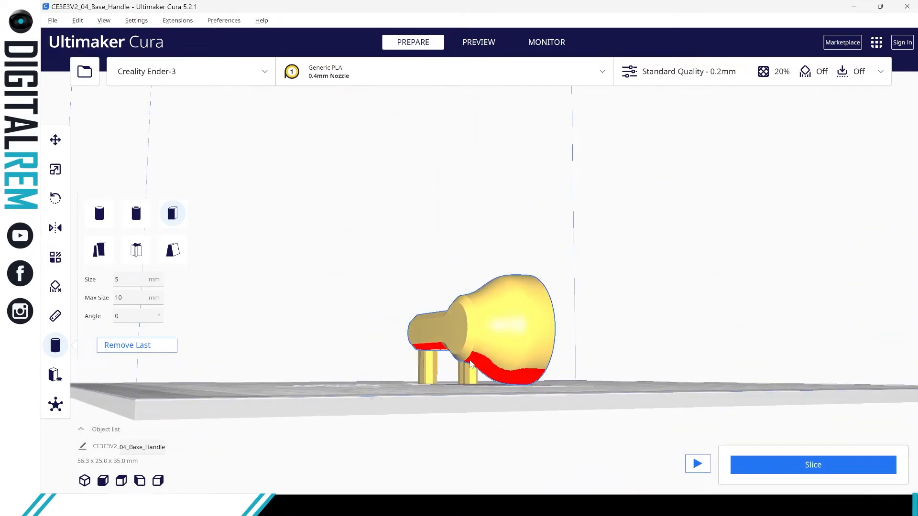
{"action": "right_click_drag", "start_coordinate": [472, 364], "coordinate": [581, 384]}
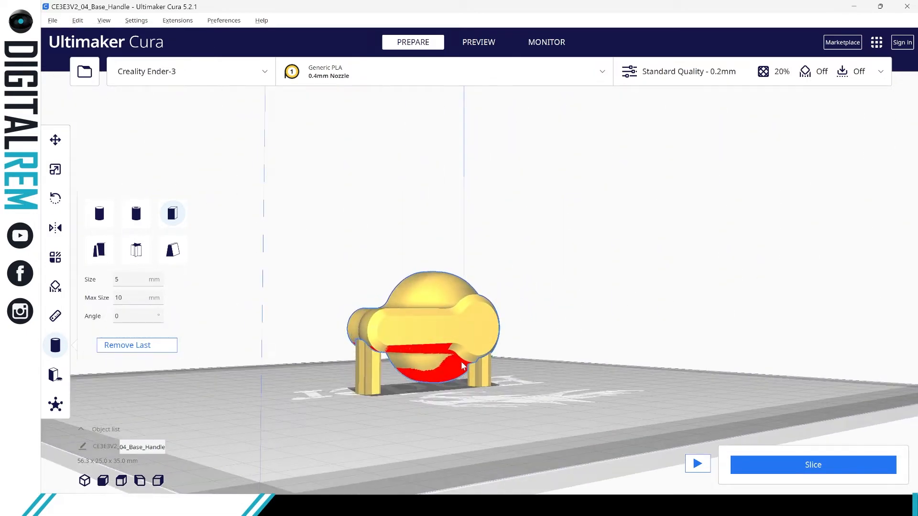
{"action": "right_click_drag", "start_coordinate": [492, 362], "coordinate": [570, 358]}
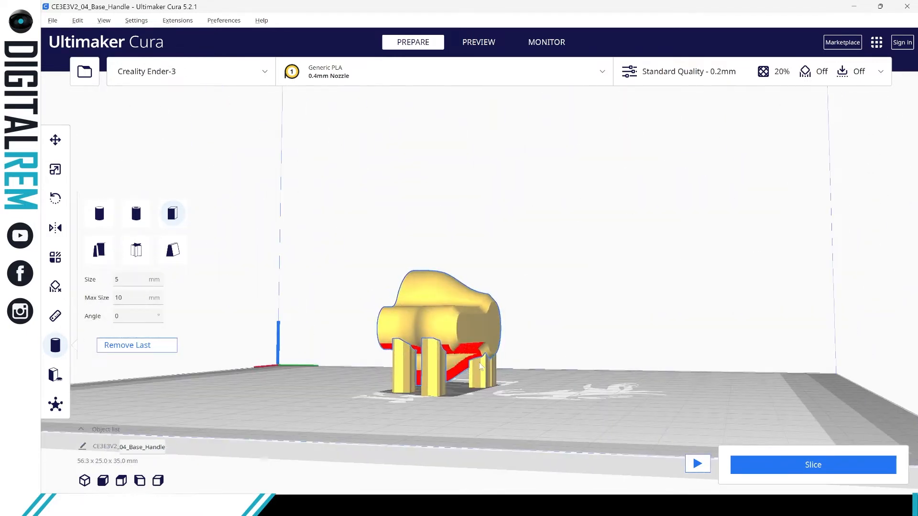
{"action": "right_click_drag", "start_coordinate": [481, 367], "coordinate": [459, 373]}
- Scale one cube support under the round boss uniformly to about 96.5%
{"action": "left_click", "coordinate": [475, 381]}
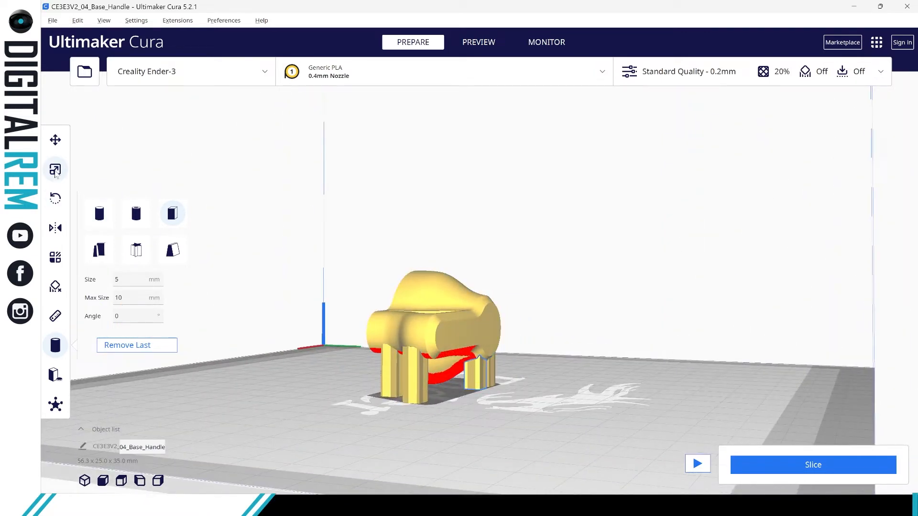
{"action": "left_click", "coordinate": [56, 176]}
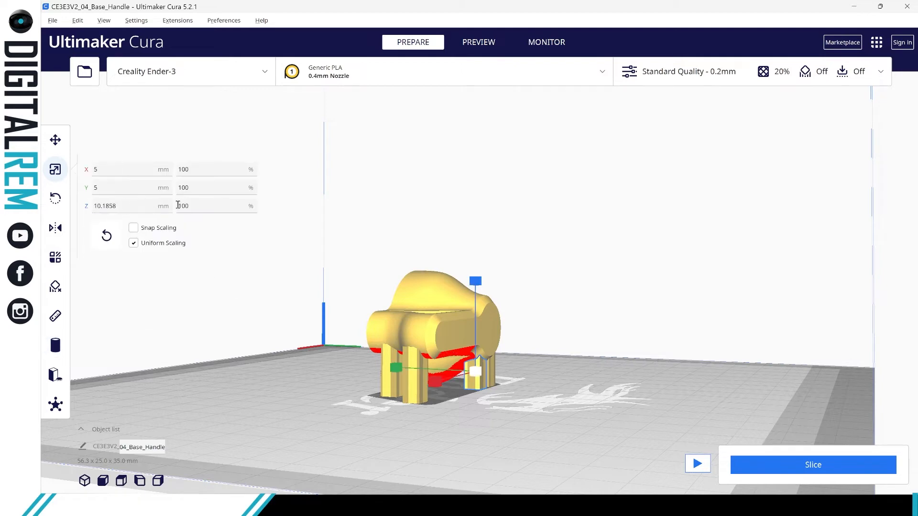
{"action": "right_click_drag", "start_coordinate": [442, 359], "coordinate": [479, 368]}
{"action": "left_click_drag", "start_coordinate": [409, 368], "coordinate": [340, 360]}
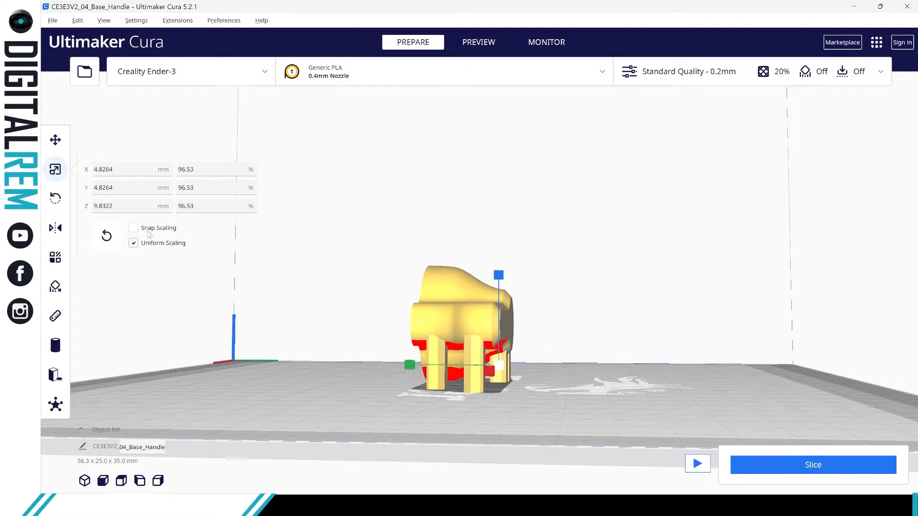
- Turn off uniform scaling, stretch the support to about 16.2 mm in Y and move it to about Y -2.6 mm
{"action": "left_click", "coordinate": [134, 243]}
{"action": "left_click_drag", "start_coordinate": [414, 368], "coordinate": [231, 358]}
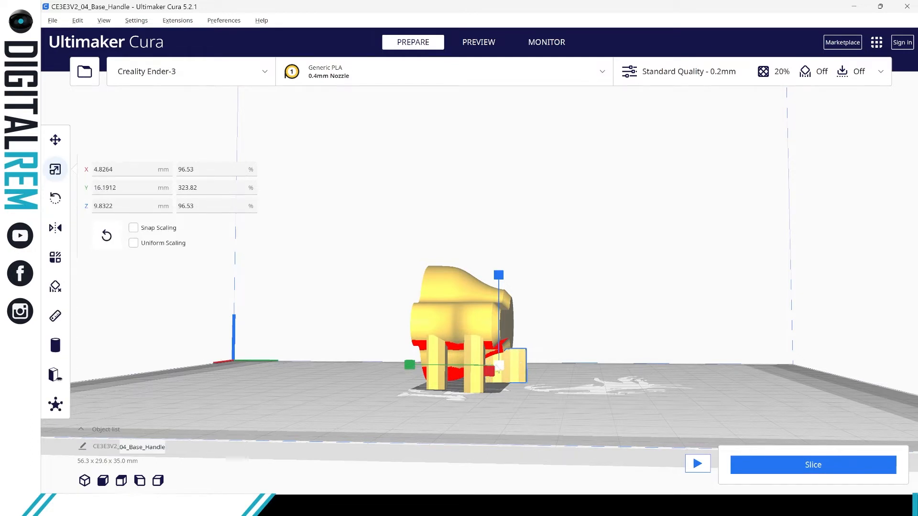
{"action": "left_click", "coordinate": [55, 147]}
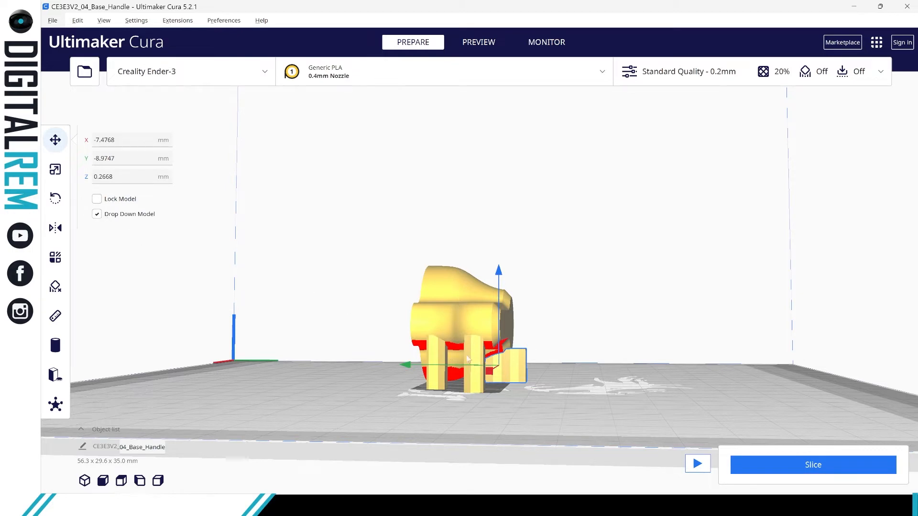
{"action": "left_click_drag", "start_coordinate": [424, 364], "coordinate": [385, 364]}
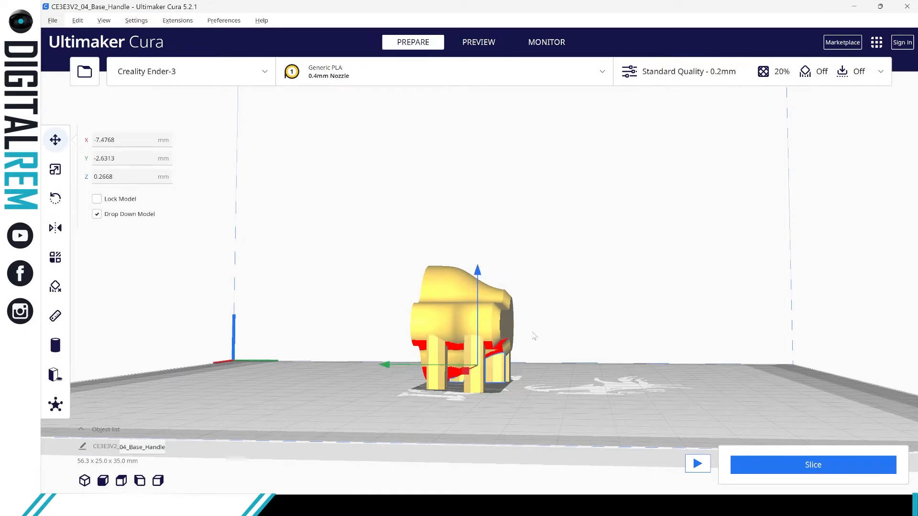
- Delete the narrow support standing beside the stretched one under the round boss
{"action": "right_click_drag", "start_coordinate": [535, 336], "coordinate": [371, 362]}
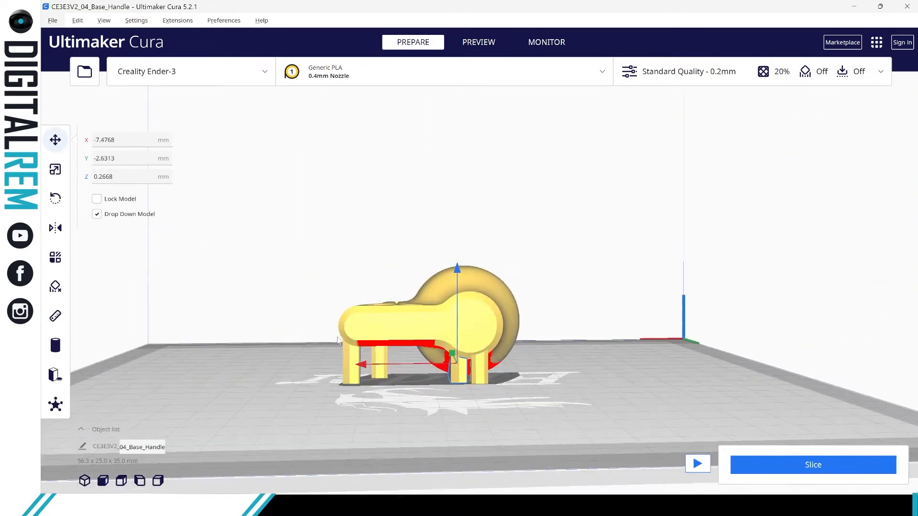
{"action": "left_click", "coordinate": [478, 376]}
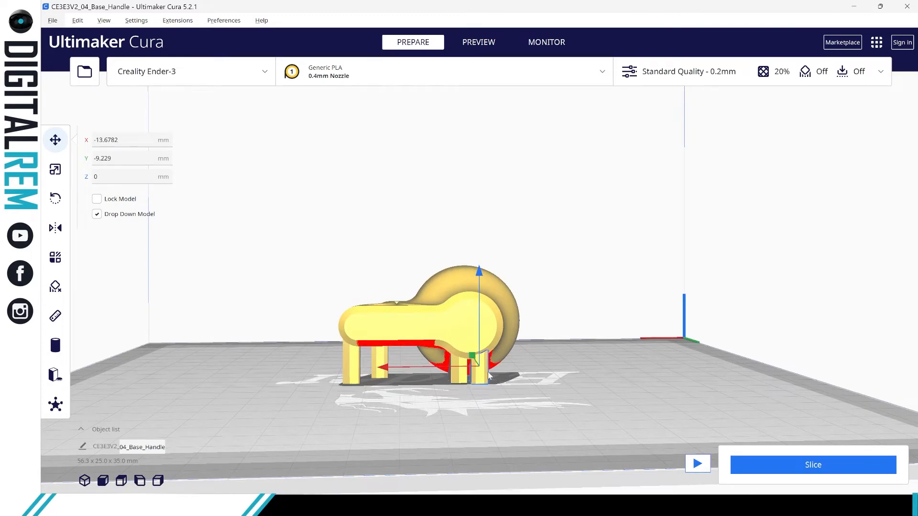
{"action": "left_click_drag", "start_coordinate": [488, 371], "coordinate": [457, 376]}
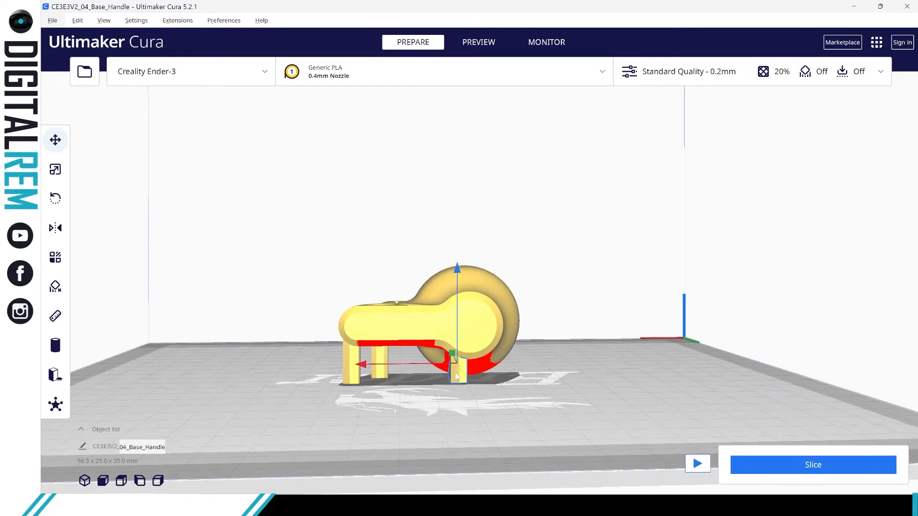
{"action": "right_click", "coordinate": [456, 376]}
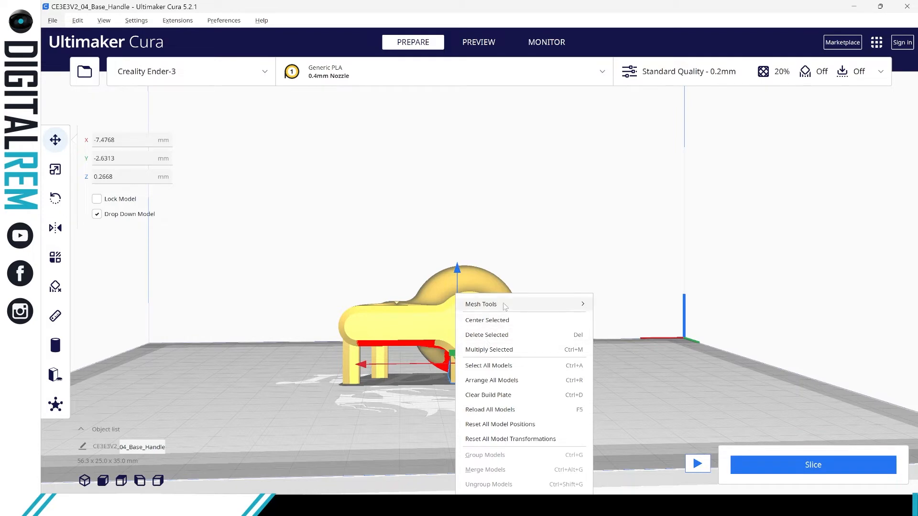
{"action": "mouse_move", "coordinate": [504, 306]}
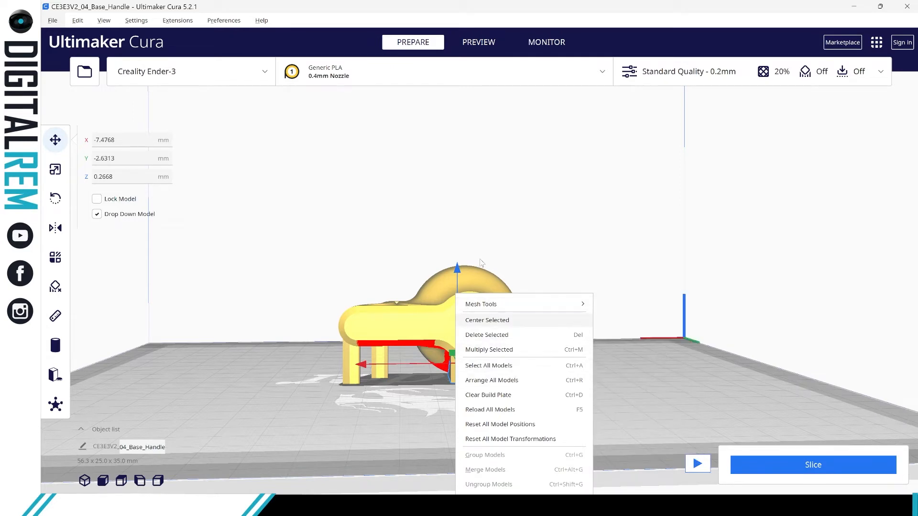
{"action": "left_click", "coordinate": [510, 208]}
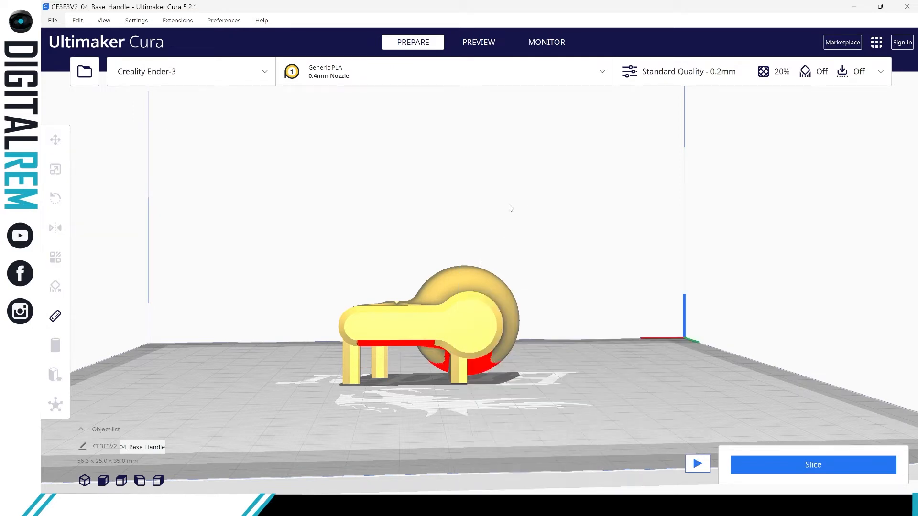
- Move the remaining support under the round boss to about X -10.7 mm and widen it to about 11.3 mm in X
{"action": "left_click", "coordinate": [463, 371]}
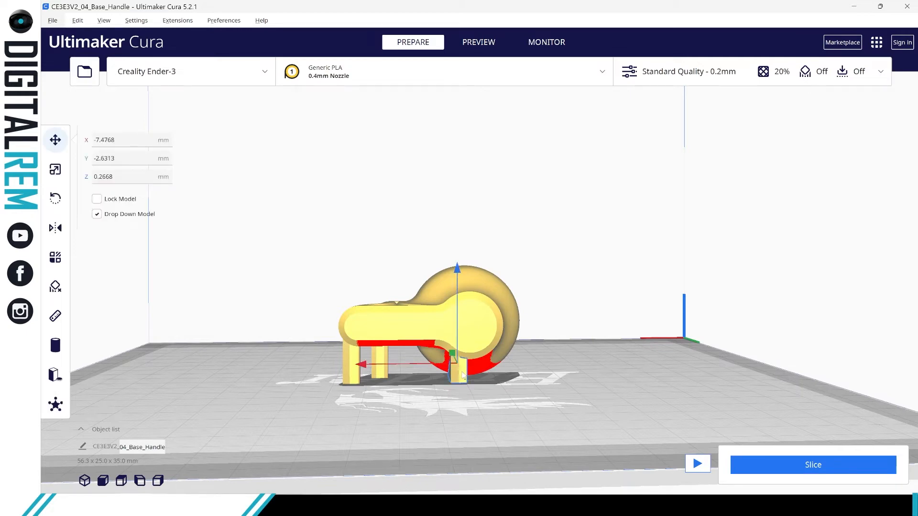
{"action": "left_click_drag", "start_coordinate": [369, 366], "coordinate": [387, 365]}
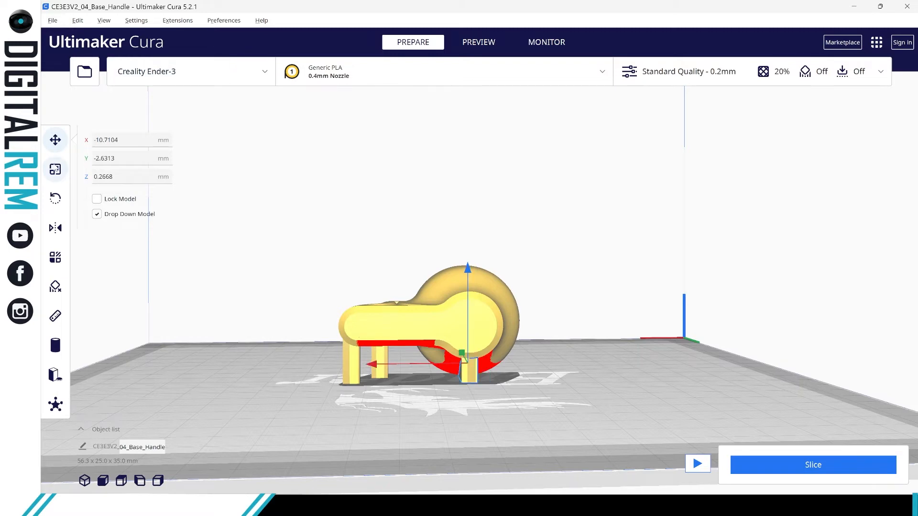
{"action": "left_click", "coordinate": [55, 169]}
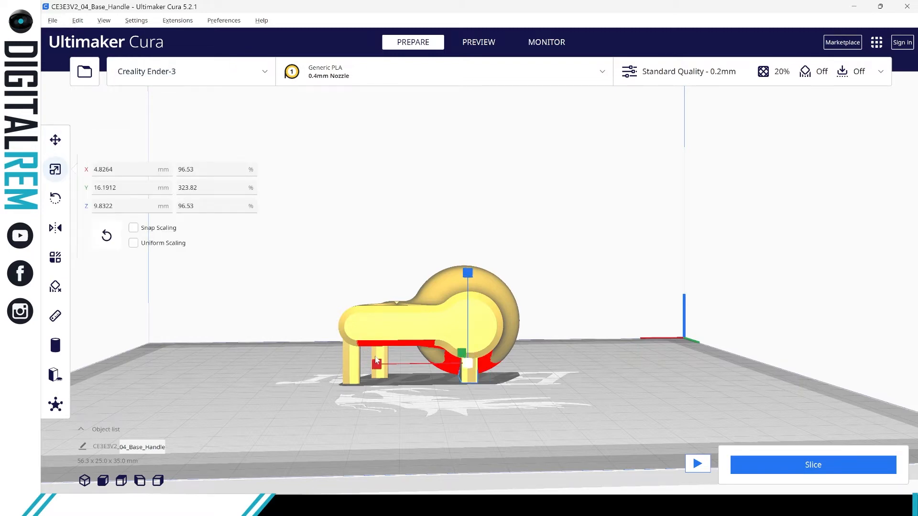
{"action": "left_click_drag", "start_coordinate": [376, 365], "coordinate": [260, 353]}
- Widen the two cube supports under the handle's arm along Y
{"action": "right_click_drag", "start_coordinate": [430, 330], "coordinate": [684, 273]}
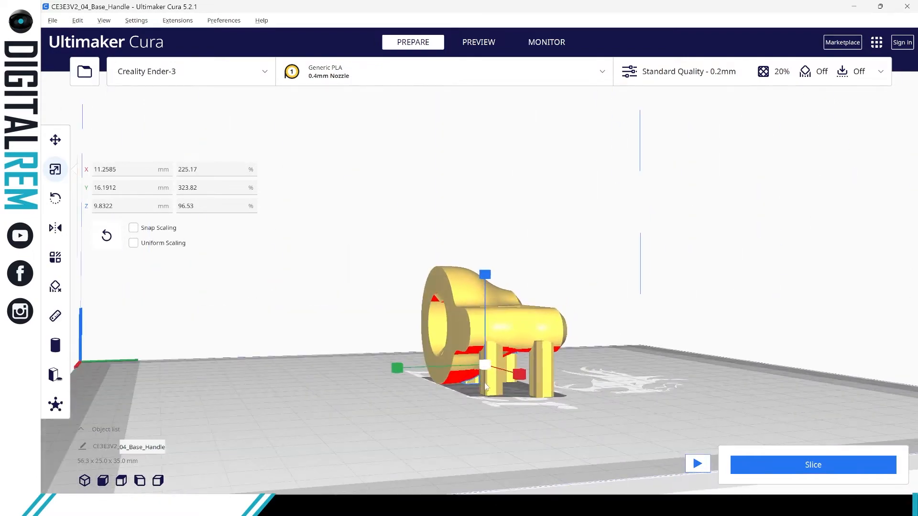
{"action": "left_click_drag", "start_coordinate": [398, 368], "coordinate": [320, 372]}
{"action": "left_click", "coordinate": [494, 392]}
{"action": "right_click_drag", "start_coordinate": [483, 334], "coordinate": [416, 361]}
{"action": "left_click", "coordinate": [484, 407]}
{"action": "left_click_drag", "start_coordinate": [396, 391], "coordinate": [353, 388]}
- Move the inner support under the handle's arm along Y to about 0 mm
{"action": "left_click", "coordinate": [55, 140]}
{"action": "left_click", "coordinate": [438, 404]}
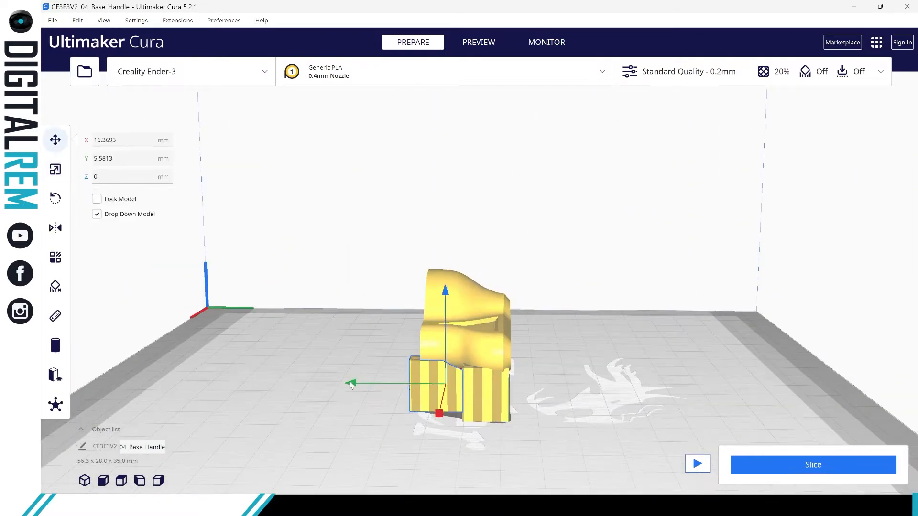
{"action": "right_click_drag", "start_coordinate": [344, 319], "coordinate": [167, 330]}
{"action": "left_click_drag", "start_coordinate": [530, 349], "coordinate": [512, 348]}
- Stretch the inner arm support slightly further along Y
{"action": "right_click_drag", "start_coordinate": [459, 320], "coordinate": [865, 334]}
{"action": "left_click", "coordinate": [55, 169]}
{"action": "mouse_move", "coordinate": [405, 374]}
{"action": "left_mouse_down"}
{"action": "mouse_move", "coordinate": [290, 370]}
{"action": "mouse_move", "coordinate": [392, 377]}
{"action": "left_mouse_up"}
- Move the inner arm support along X toward the large ring and select the support at the arm's end
{"action": "left_click", "coordinate": [55, 140]}
{"action": "right_click_drag", "start_coordinate": [554, 310], "coordinate": [394, 300]}
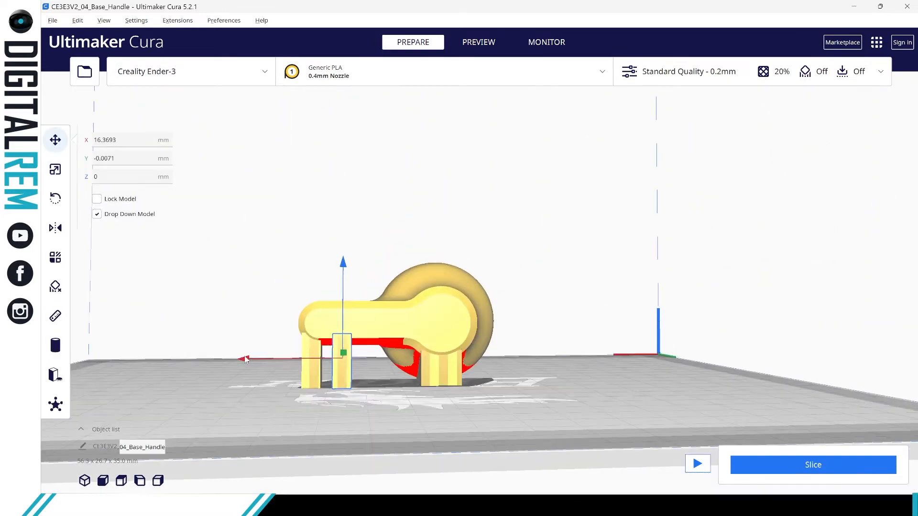
{"action": "left_click_drag", "start_coordinate": [248, 360], "coordinate": [274, 358]}
{"action": "right_click_drag", "start_coordinate": [281, 351], "coordinate": [607, 341]}
{"action": "left_click", "coordinate": [581, 371]}
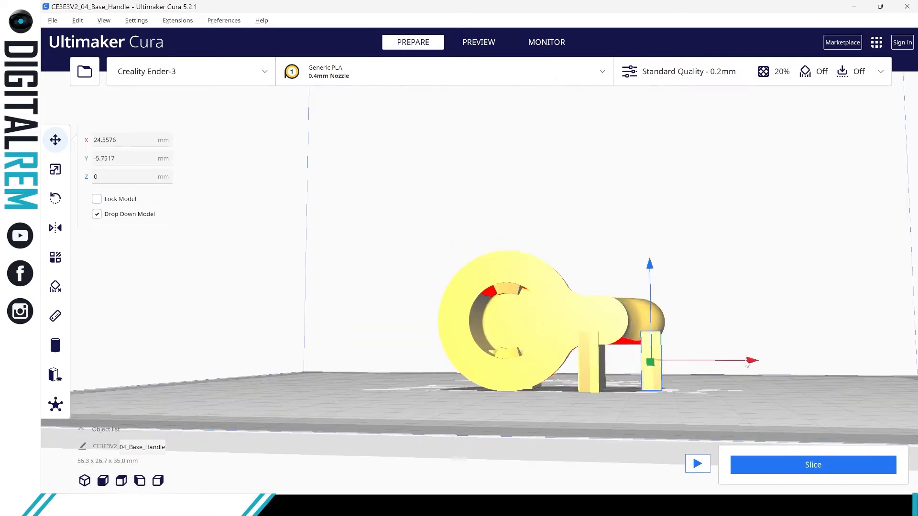
- Select the inner support under the handle's arm and duplicate it with one copy
{"action": "left_click_drag", "start_coordinate": [748, 360], "coordinate": [749, 360]}
{"action": "right_click_drag", "start_coordinate": [748, 360], "coordinate": [655, 375]}
{"action": "left_click", "coordinate": [520, 390]}
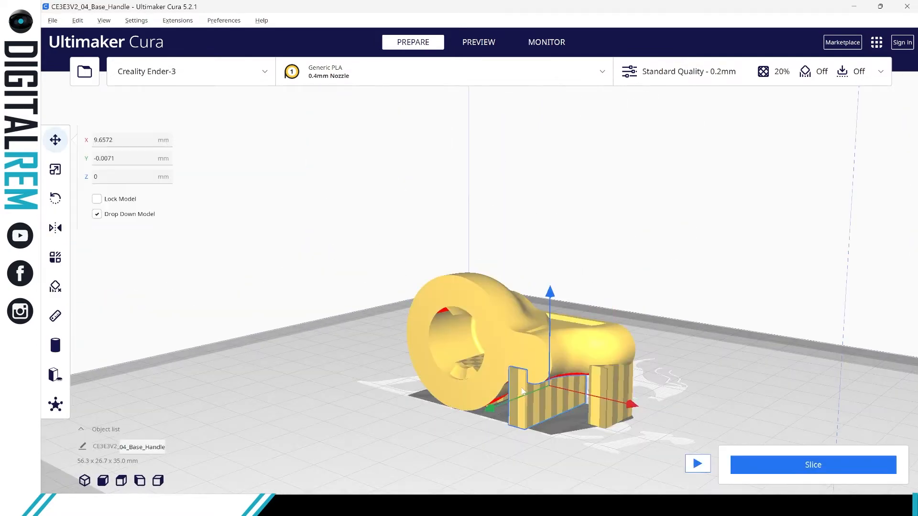
{"action": "right_click_drag", "start_coordinate": [552, 380], "coordinate": [570, 378]}
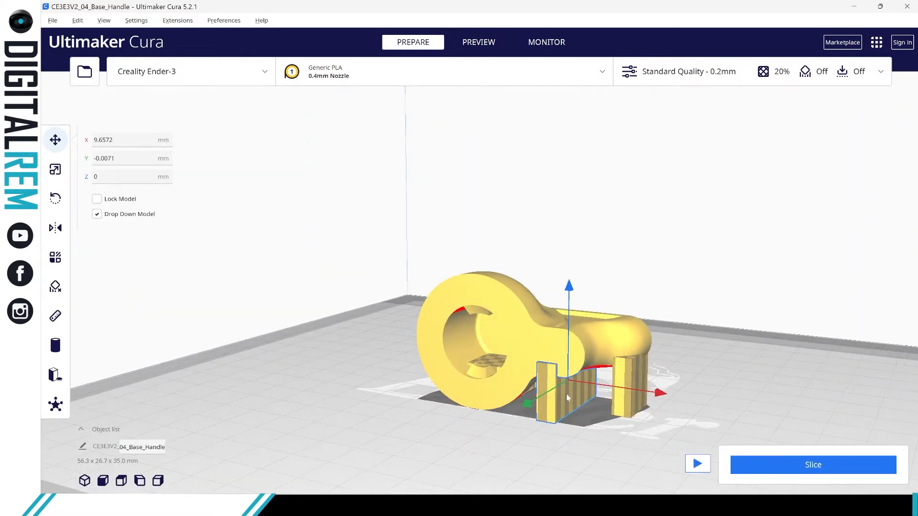
{"action": "right_click", "coordinate": [566, 394]}
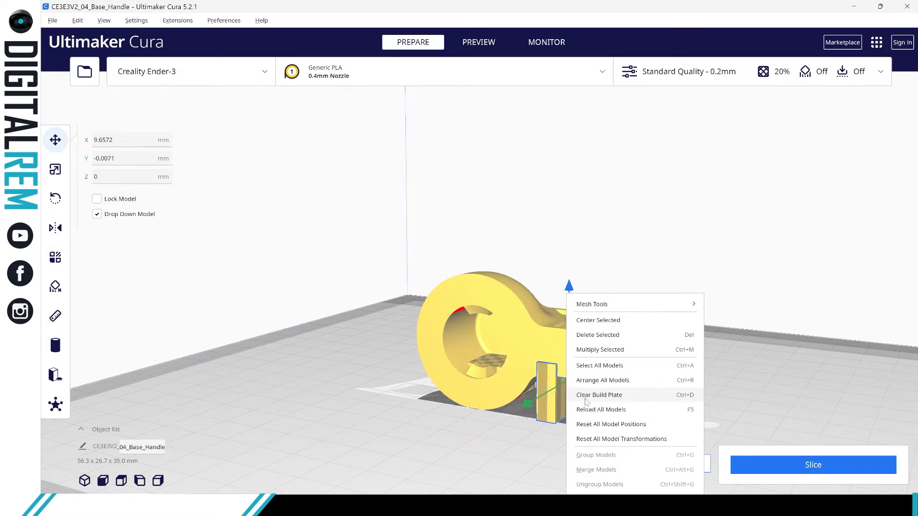
{"action": "left_click", "coordinate": [594, 350]}
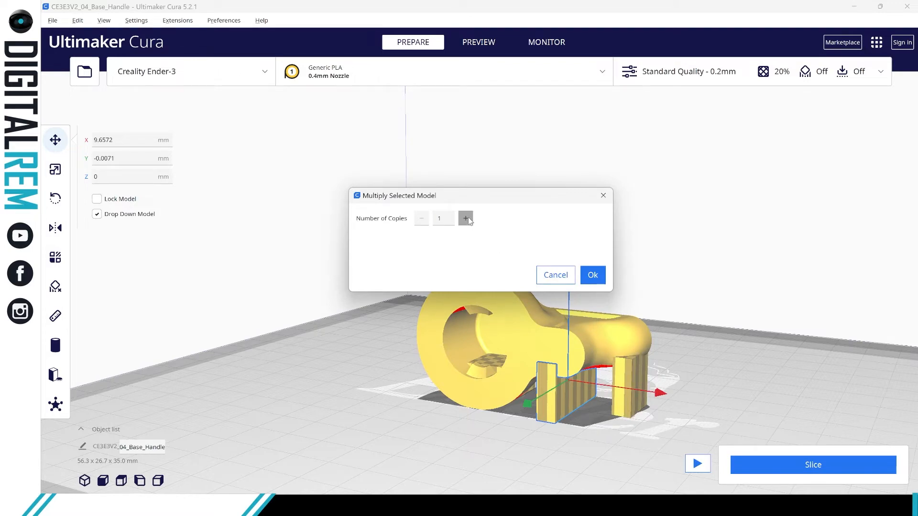
{"action": "left_click", "coordinate": [592, 275]}
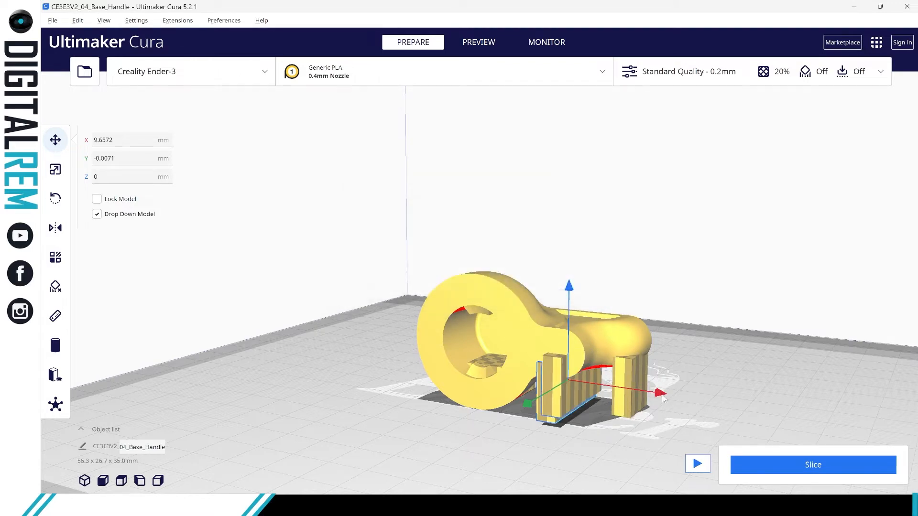
- Move the copied arm support along X to about 21.3 mm, between the inner support and the arm's end
{"action": "left_click_drag", "start_coordinate": [657, 397], "coordinate": [667, 393]}
{"action": "key", "text": "ctrl+z"}
{"action": "key", "text": "ctrl+z"}
{"action": "left_click_drag", "start_coordinate": [667, 389], "coordinate": [703, 393]}
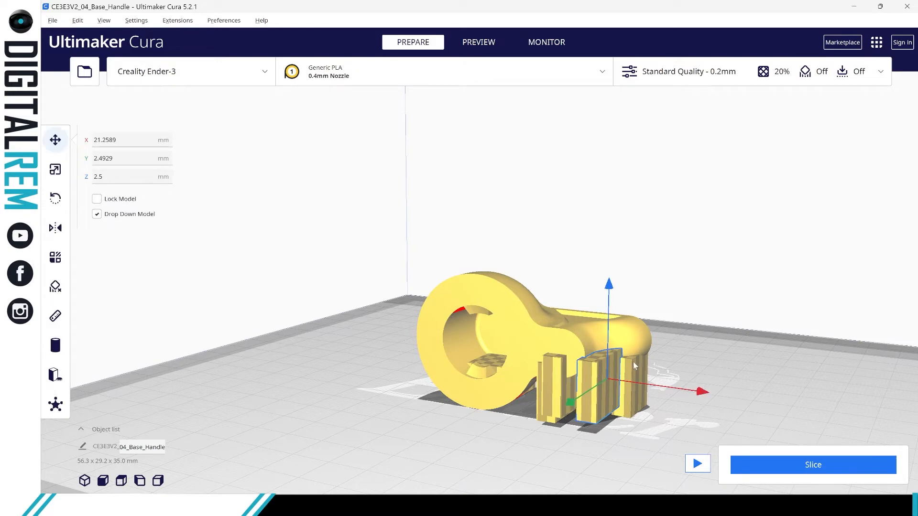
{"action": "left_click", "coordinate": [633, 362]}
{"action": "key", "text": "Delete"}
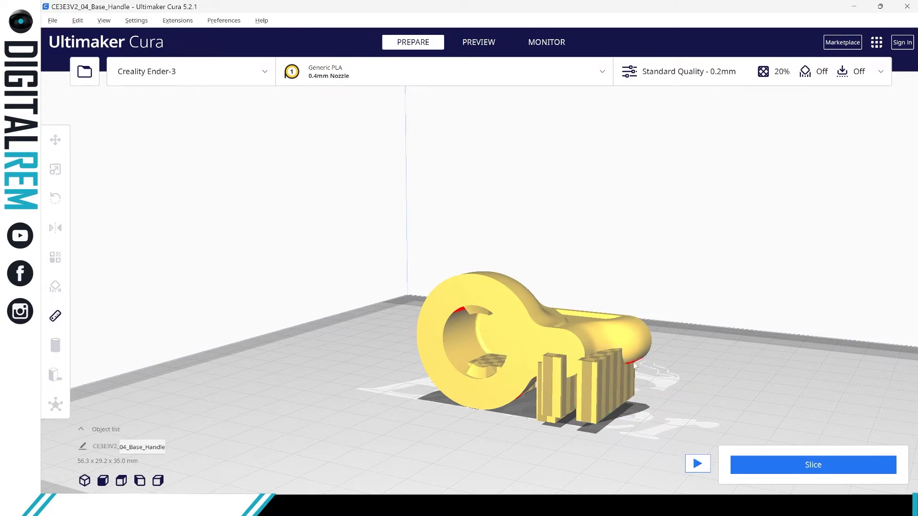
{"action": "key", "text": "ctrl+z"}
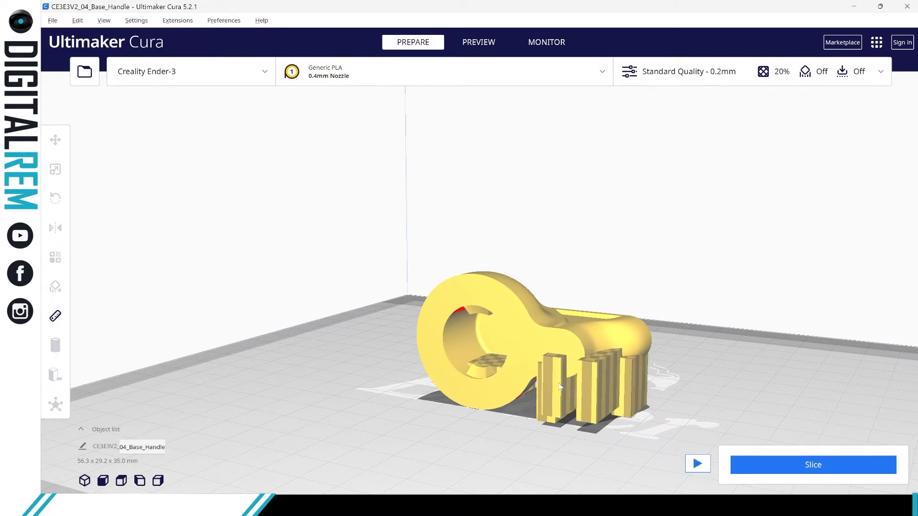
- Delete the extra copy that overlaps the inner arm support
{"action": "left_click", "coordinate": [594, 381]}
{"action": "left_click", "coordinate": [562, 384]}
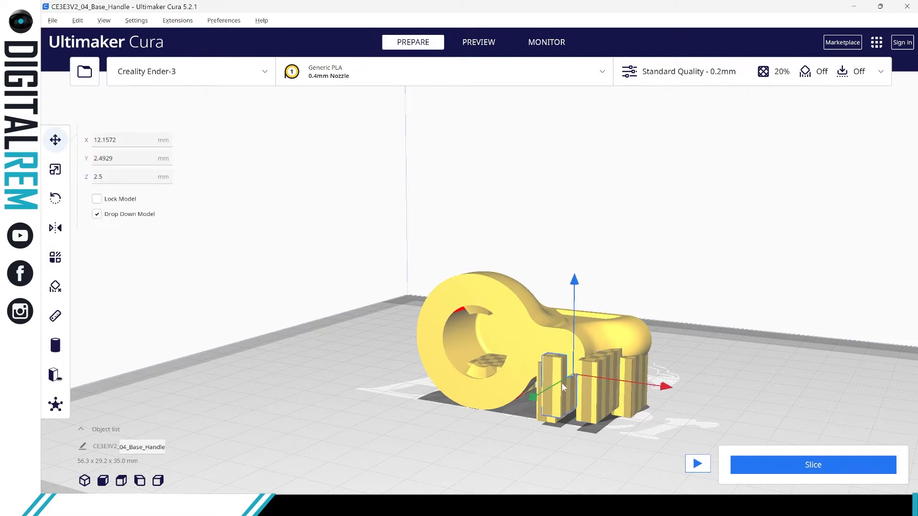
{"action": "key", "text": "Delete"}
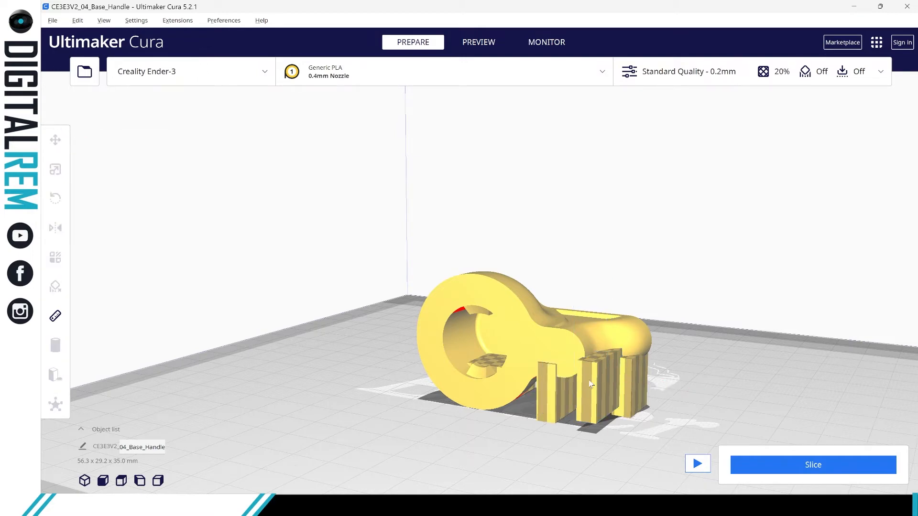
- Lower the middle arm support to Z 0 mm and move it along X to about 18.2 mm
{"action": "left_click", "coordinate": [593, 385]}
{"action": "left_click_drag", "start_coordinate": [609, 288], "coordinate": [605, 298]}
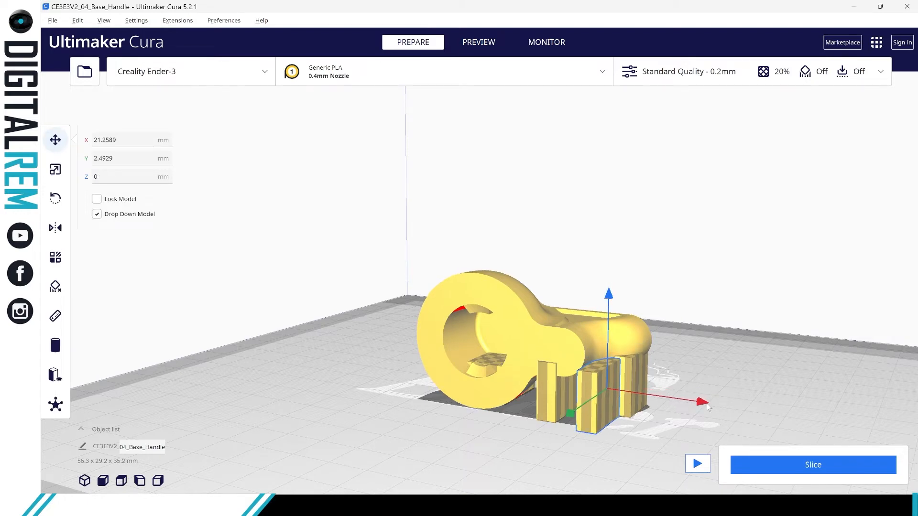
{"action": "left_click_drag", "start_coordinate": [708, 407], "coordinate": [698, 403]}
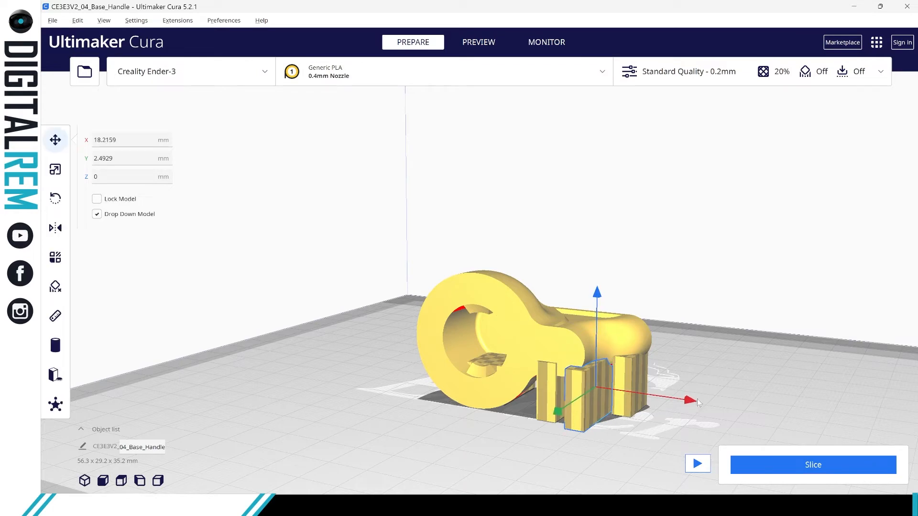
- Adjust the height of the support beneath the large ring to about 8.8 mm and lower it to about Z 1.2 mm
{"action": "right_click_drag", "start_coordinate": [709, 366], "coordinate": [785, 365]}
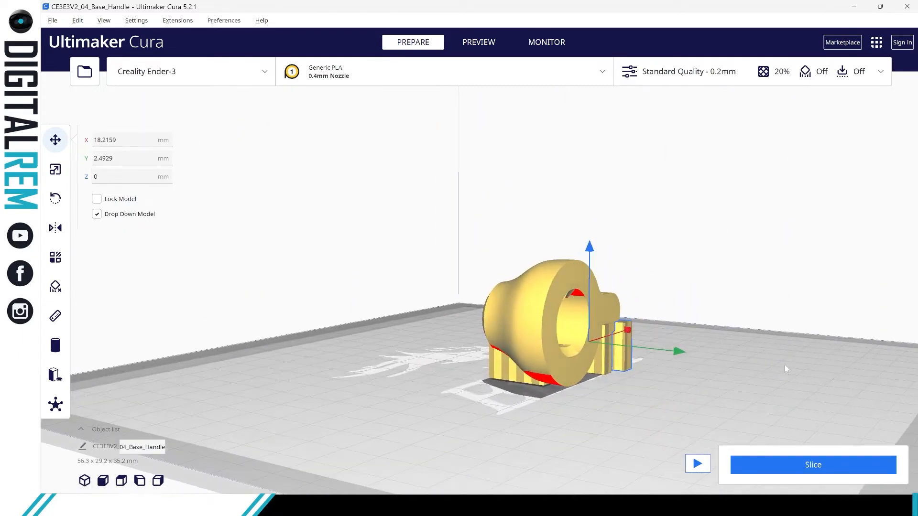
{"action": "left_click", "coordinate": [510, 367]}
{"action": "right_click_drag", "start_coordinate": [517, 364], "coordinate": [342, 350]}
{"action": "key", "text": "s"}
{"action": "left_click_drag", "start_coordinate": [499, 295], "coordinate": [499, 288]}
{"action": "key", "text": "t"}
{"action": "left_click_drag", "start_coordinate": [499, 290], "coordinate": [500, 297]}
{"action": "right_click_drag", "start_coordinate": [397, 330], "coordinate": [612, 328]}
{"action": "key", "text": "s"}
{"action": "left_click_drag", "start_coordinate": [481, 298], "coordinate": [481, 298]}
{"action": "key", "text": "t"}
- Duplicate the support beneath the large ring and raise the selected block to about Z 16.3 mm
{"action": "right_click_drag", "start_coordinate": [554, 330], "coordinate": [521, 388]}
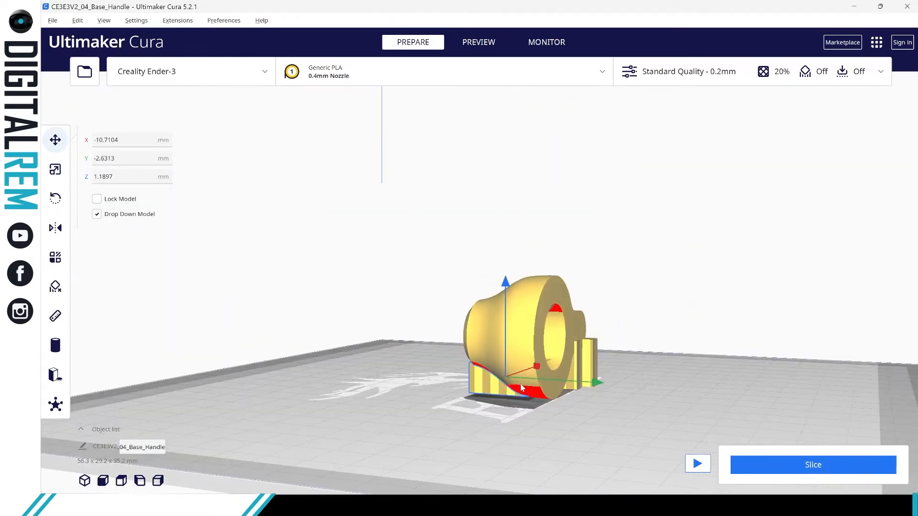
{"action": "right_click", "coordinate": [481, 388]}
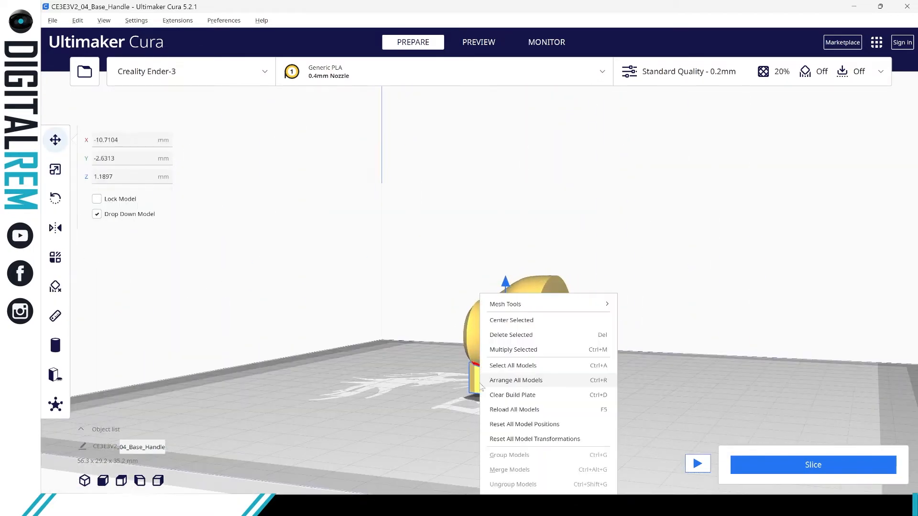
{"action": "left_click", "coordinate": [578, 352]}
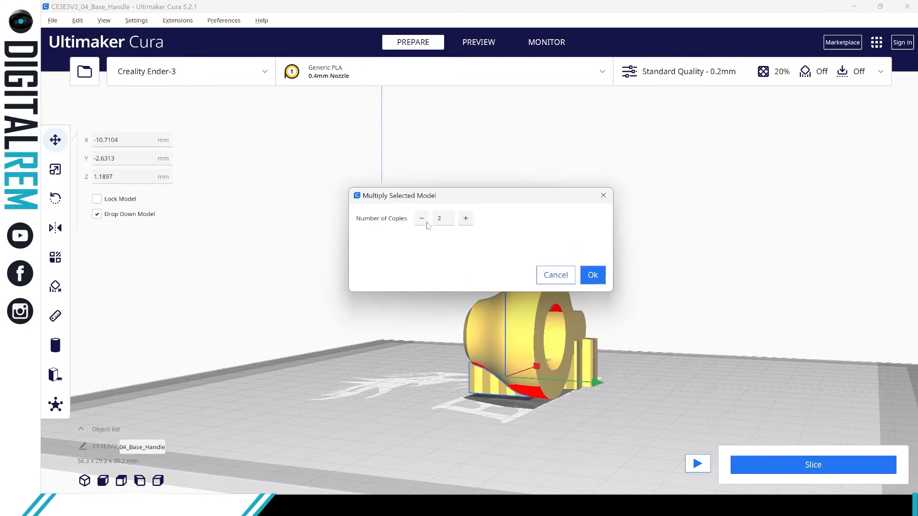
{"action": "left_click", "coordinate": [593, 275]}
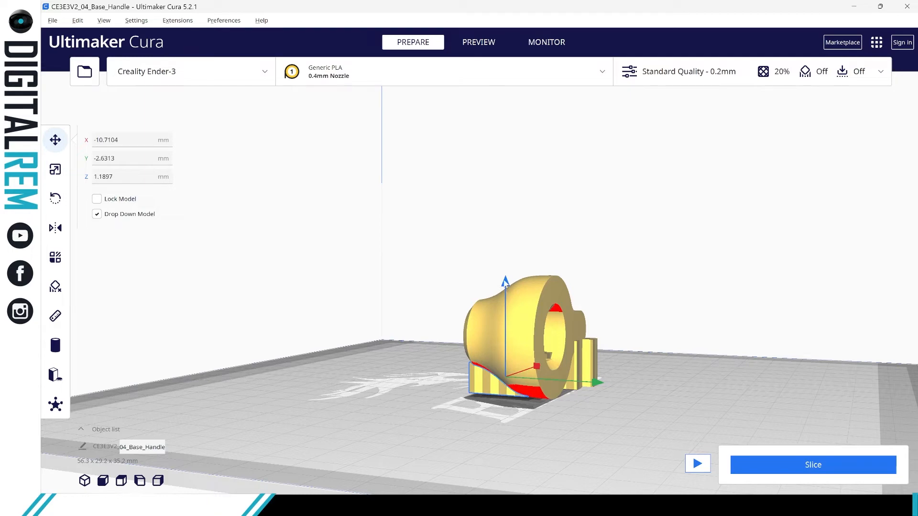
{"action": "left_click_drag", "start_coordinate": [506, 283], "coordinate": [506, 231]}
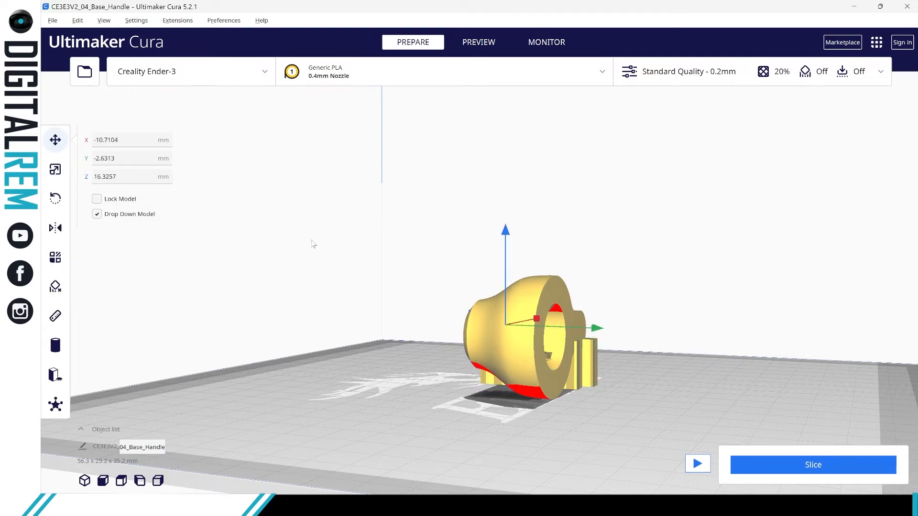
- Shorten the raised block to about 17 mm along Y and move it out of the ring to about Y 22.2 mm
{"action": "key", "text": "s"}
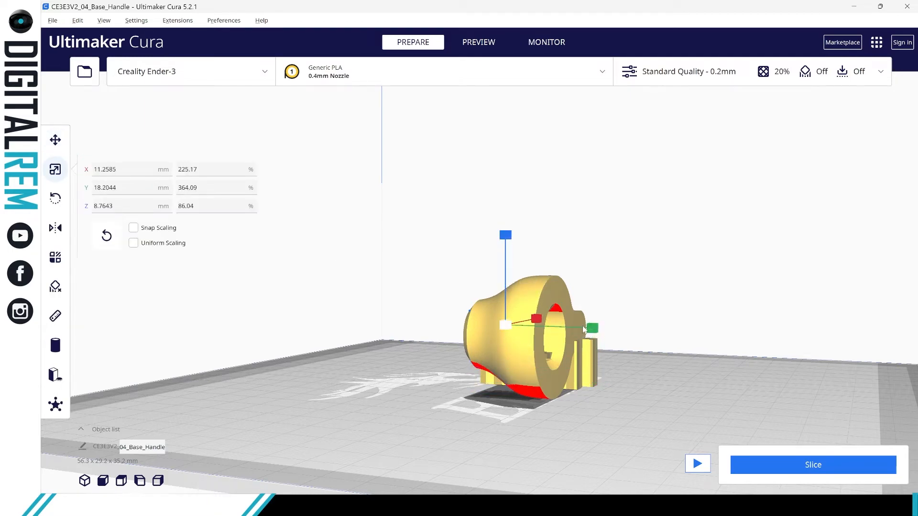
{"action": "left_click_drag", "start_coordinate": [582, 326], "coordinate": [674, 345]}
{"action": "key", "text": "t"}
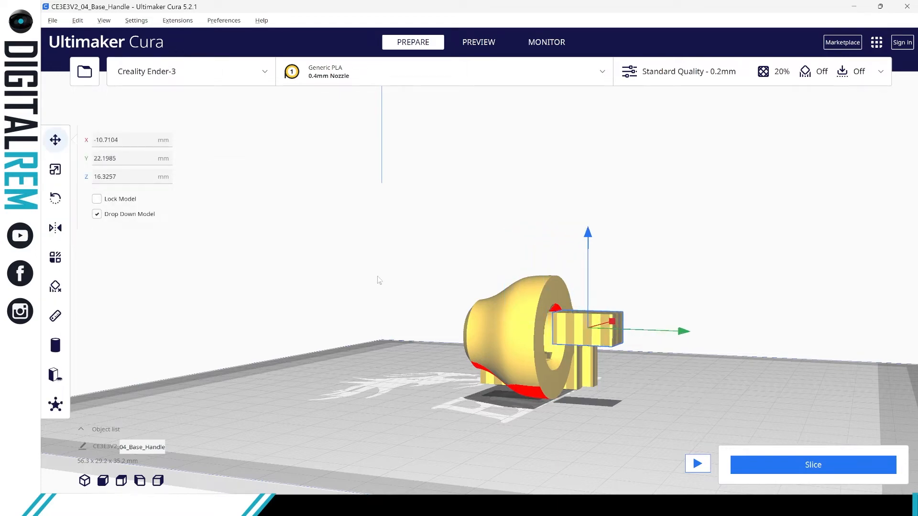
- Rotate the raised block 90° about the X axis so it stands upright
{"action": "left_click", "coordinate": [55, 199]}
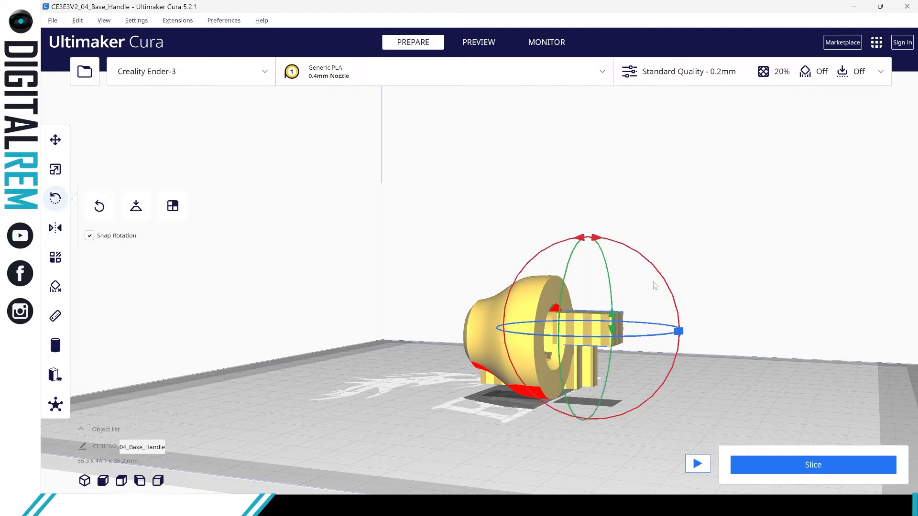
{"action": "left_click_drag", "start_coordinate": [665, 278], "coordinate": [520, 265]}
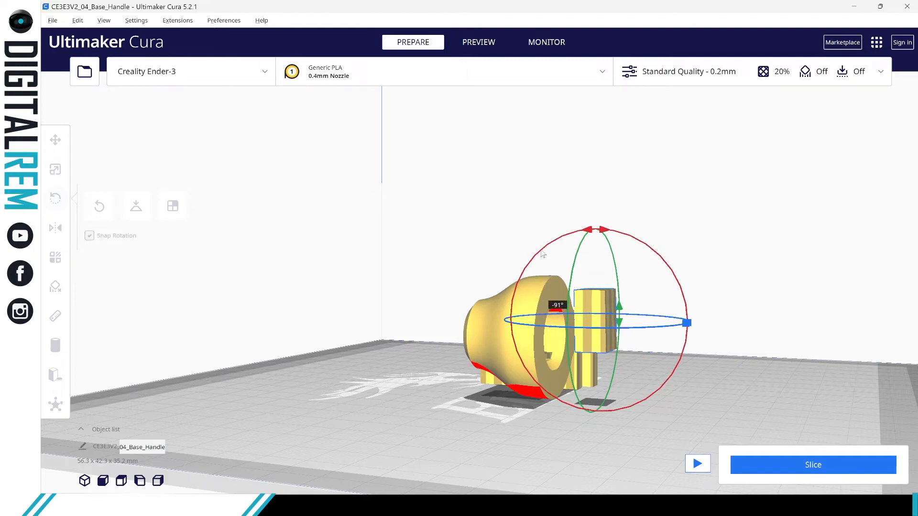
{"action": "left_click_drag", "start_coordinate": [543, 254], "coordinate": [538, 252]}
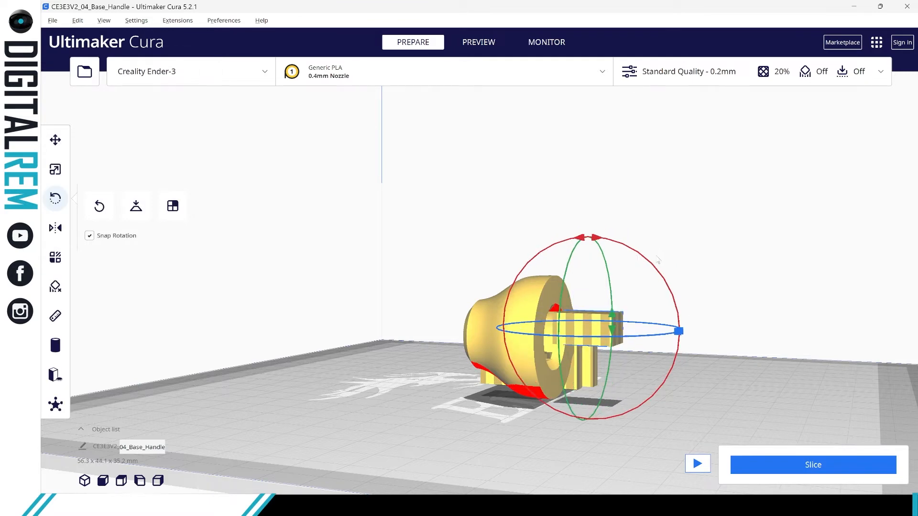
{"action": "left_click_drag", "start_coordinate": [654, 264], "coordinate": [467, 267]}
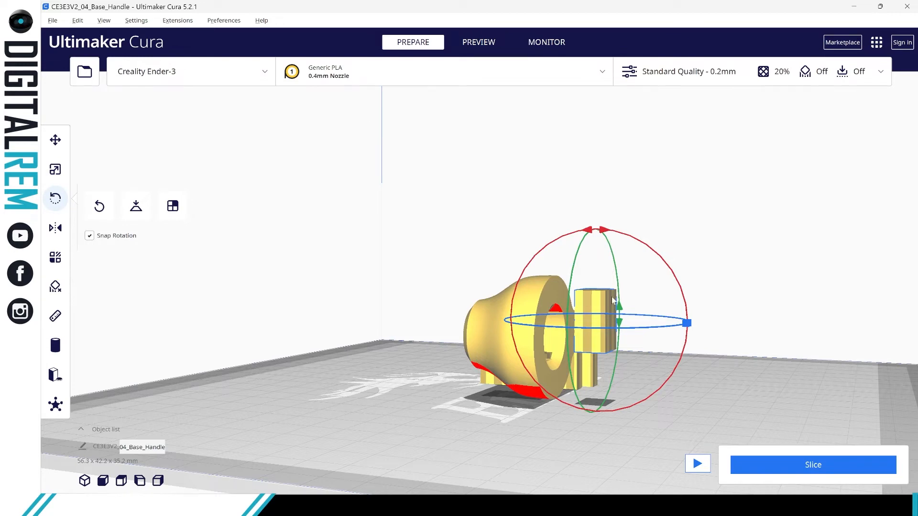
- Move the upright block along Y to about 9.7 mm, into the large ring's opening
{"action": "key", "text": "t"}
{"action": "left_click_drag", "start_coordinate": [693, 329], "coordinate": [642, 323]}
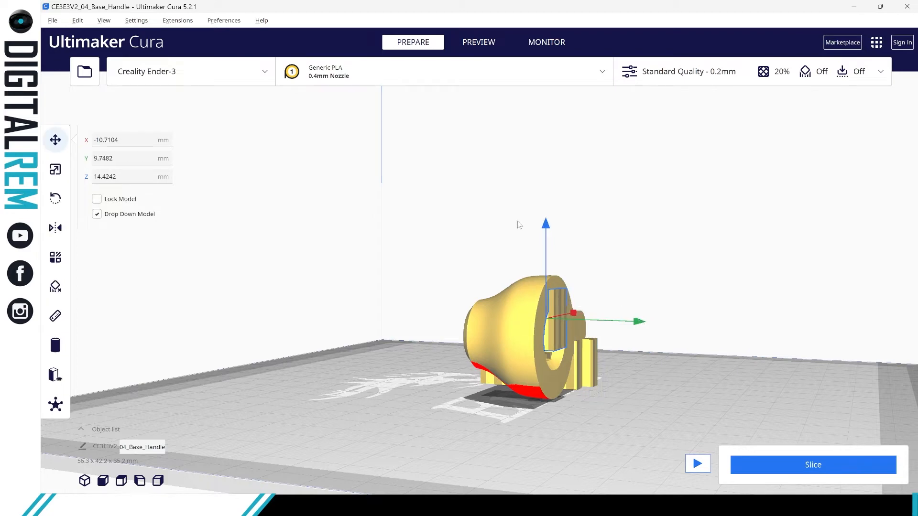
{"action": "left_click", "coordinate": [543, 232]}
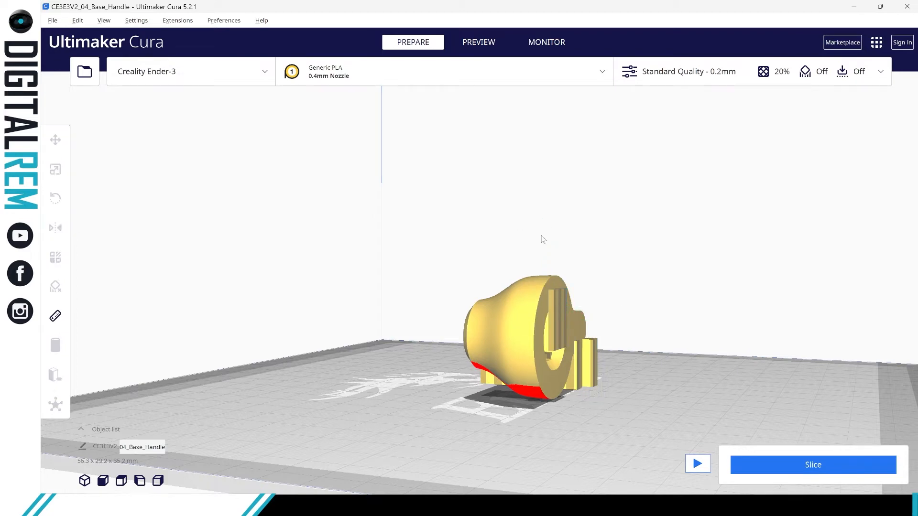
{"action": "left_click", "coordinate": [552, 286]}
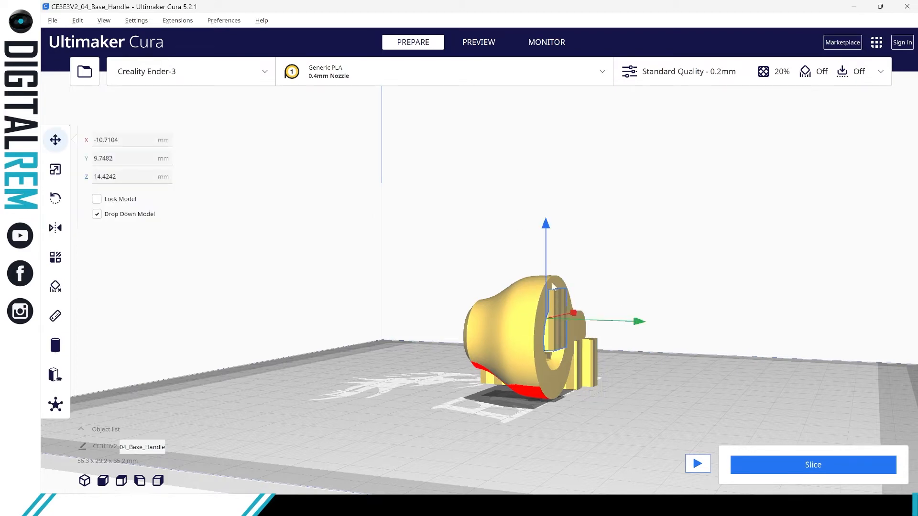
{"action": "left_click", "coordinate": [547, 220]}
{"action": "left_click", "coordinate": [561, 323]}
- Select the support beneath the large ring and lower it onto the build plate at Z 0 mm
{"action": "scroll", "coordinate": [552, 311], "scroll_direction": "up", "scroll_amount": 2}
{"action": "right_click_drag", "start_coordinate": [552, 311], "coordinate": [572, 323]}
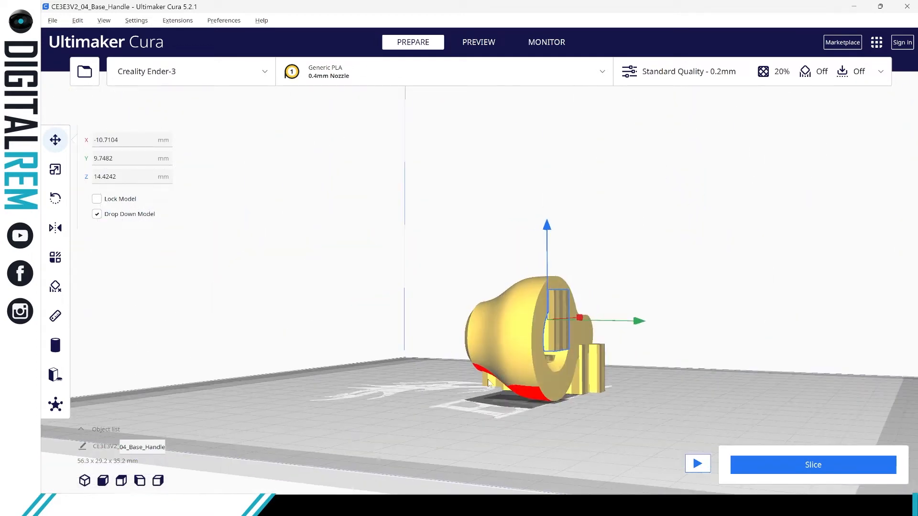
{"action": "left_click", "coordinate": [503, 375]}
{"action": "left_click_drag", "start_coordinate": [522, 278], "coordinate": [521, 291]}
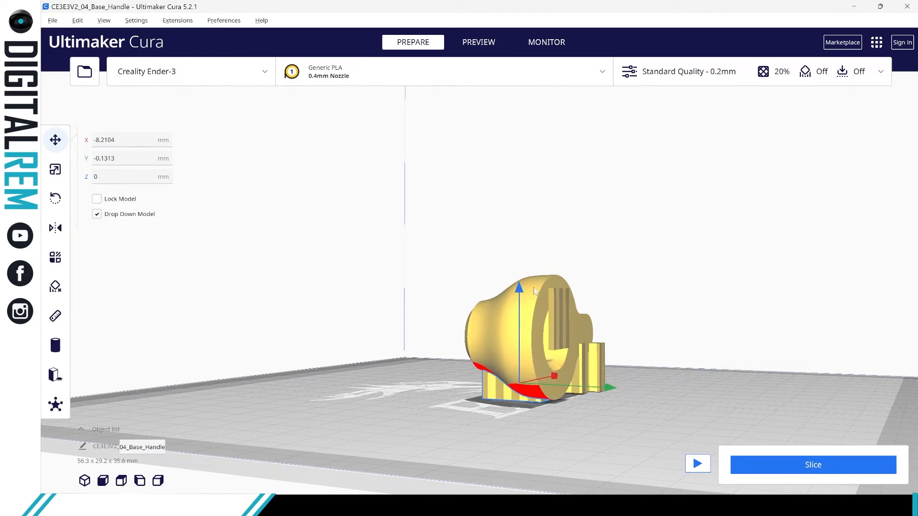
{"action": "right_click_drag", "start_coordinate": [535, 291], "coordinate": [457, 309]}
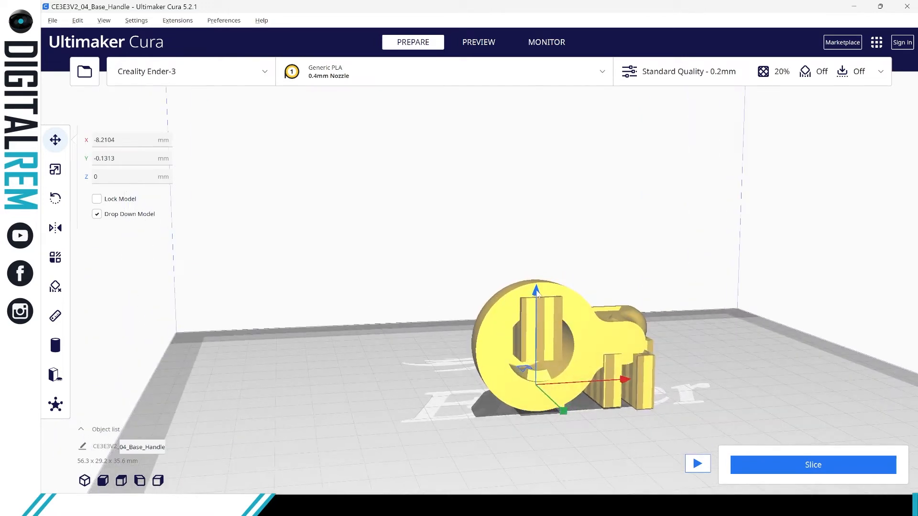
{"action": "left_click_drag", "start_coordinate": [536, 290], "coordinate": [536, 294]}
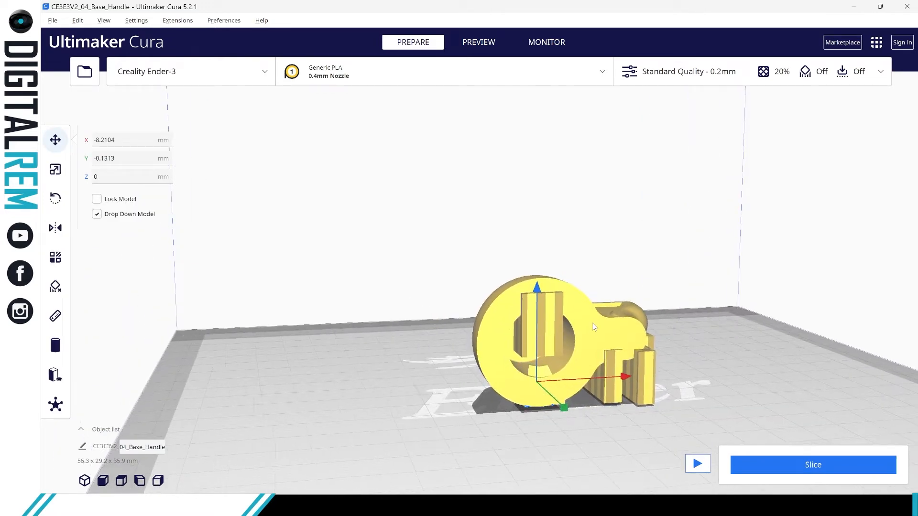
- Rescale the block inside the ring's opening along X and lower it to about Z 10.8 mm
{"action": "left_click", "coordinate": [552, 330]}
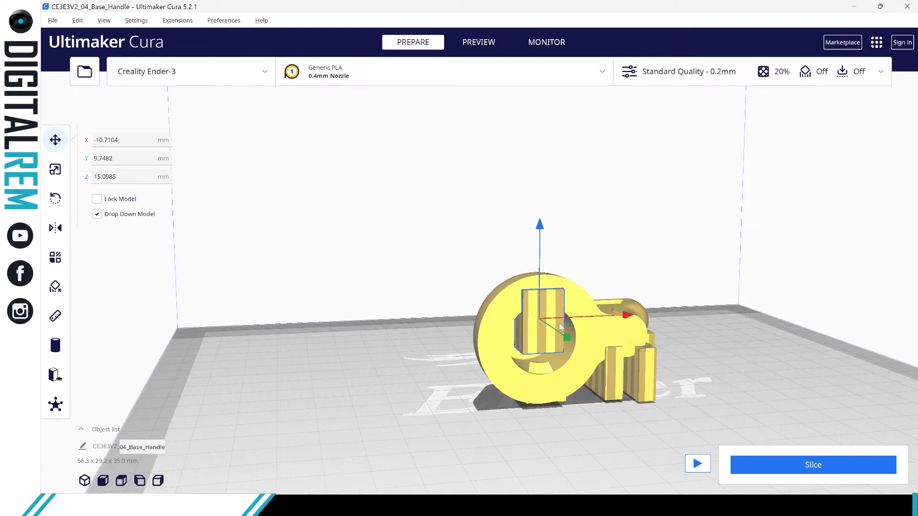
{"action": "right_click_drag", "start_coordinate": [559, 324], "coordinate": [549, 296]}
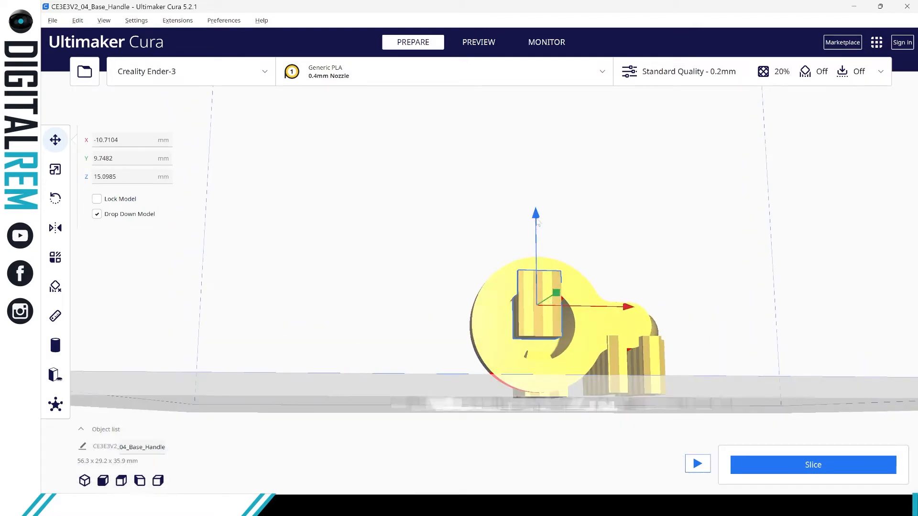
{"action": "key", "text": "s"}
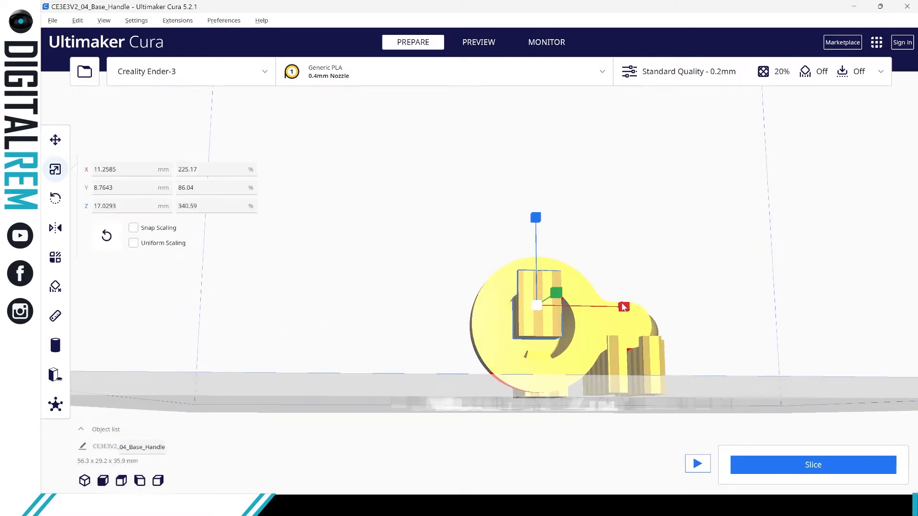
{"action": "left_click_drag", "start_coordinate": [623, 306], "coordinate": [492, 305]}
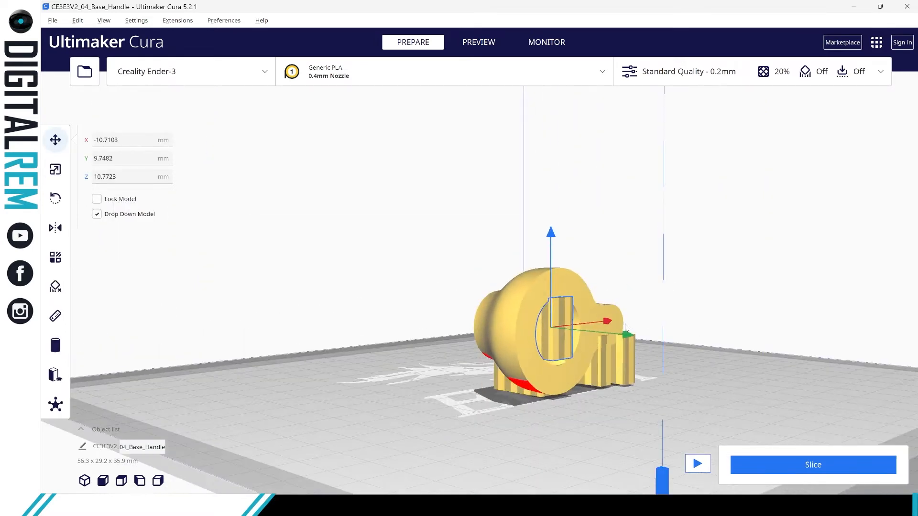
- Shrink the block inside the ring's opening along Y with the Scale tool, then clear the selection
{"action": "key", "text": "s"}
{"action": "left_click_drag", "start_coordinate": [626, 333], "coordinate": [580, 348]}
{"action": "left_click", "coordinate": [519, 314]}
{"action": "right_click_drag", "start_coordinate": [565, 316], "coordinate": [409, 361]}
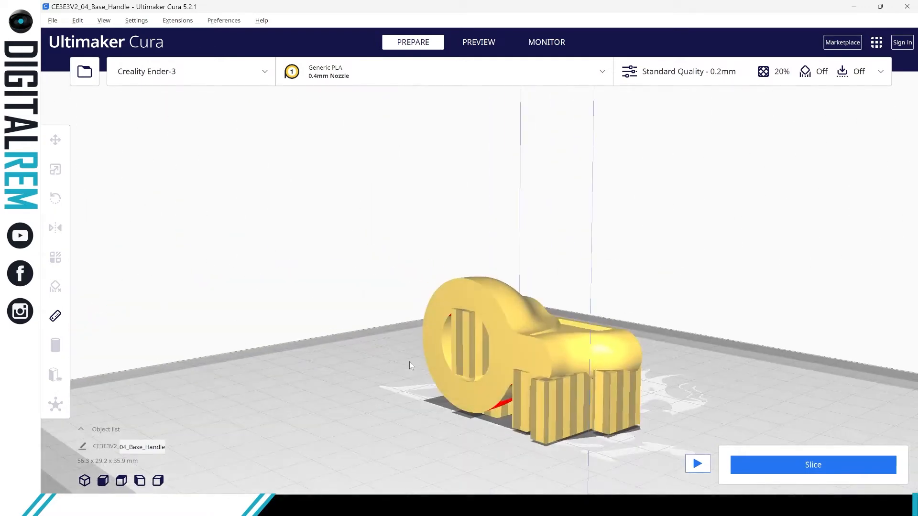
- Slice the model and open the layer preview to inspect the custom supports around the ring and arm
{"action": "left_click", "coordinate": [755, 463]}
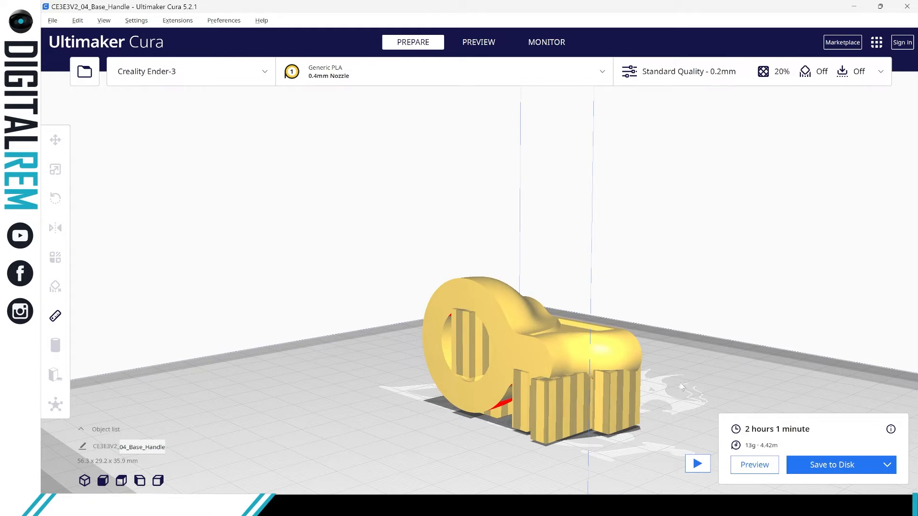
{"action": "left_click", "coordinate": [754, 465]}
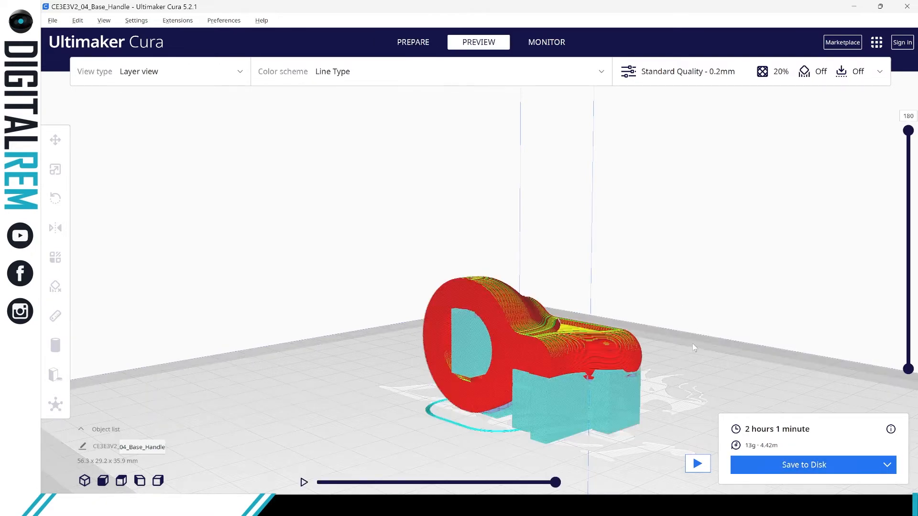
{"action": "right_click_drag", "start_coordinate": [692, 343], "coordinate": [762, 342]}
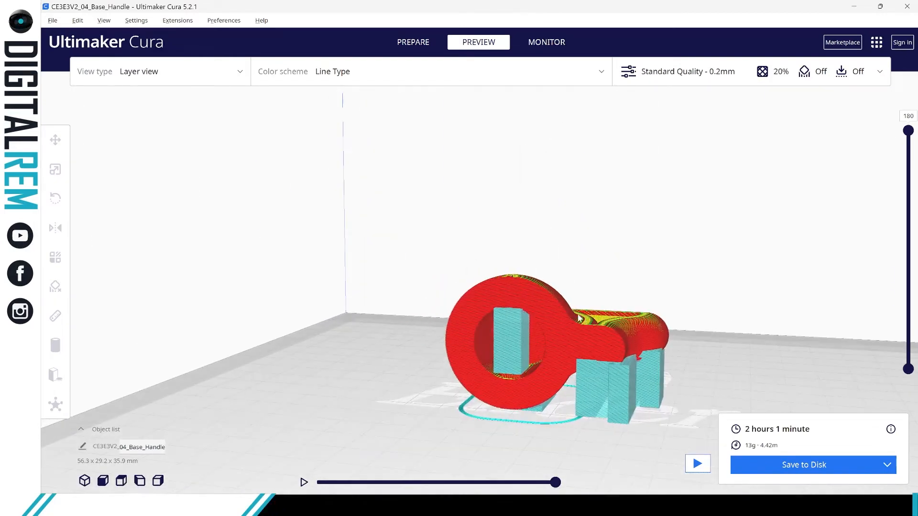
{"action": "left_click", "coordinate": [553, 310]}
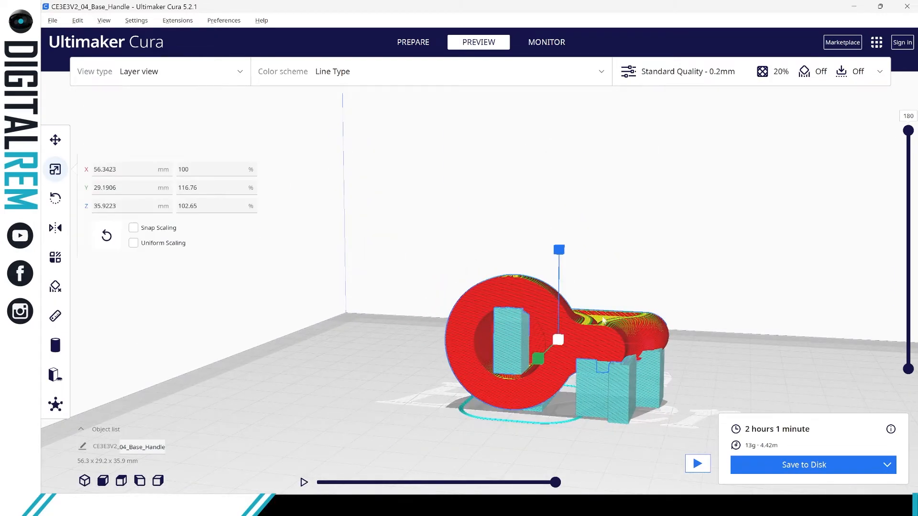
{"action": "right_click_drag", "start_coordinate": [552, 311], "coordinate": [719, 289]}
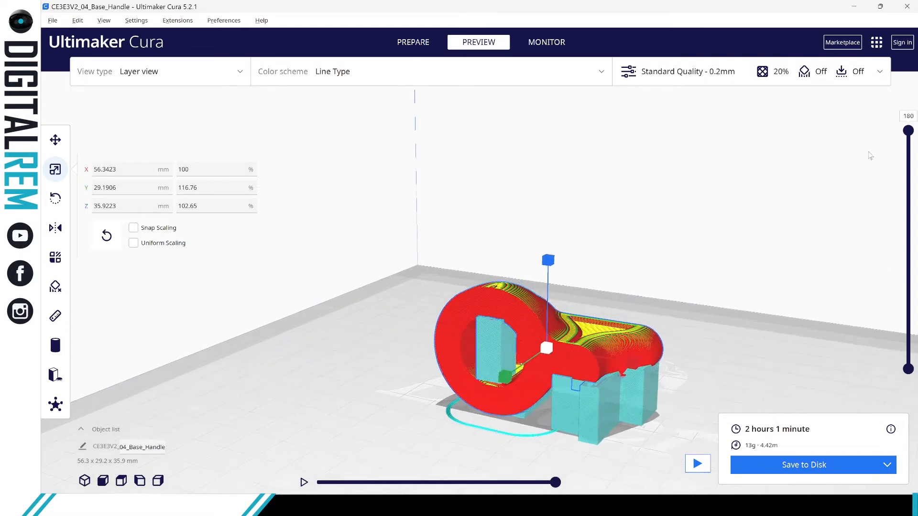
- Examine the infill and supports layer by layer, going down through layers 125 and 30 and back up to layer 180
{"action": "left_click_drag", "start_coordinate": [909, 131], "coordinate": [908, 199]}
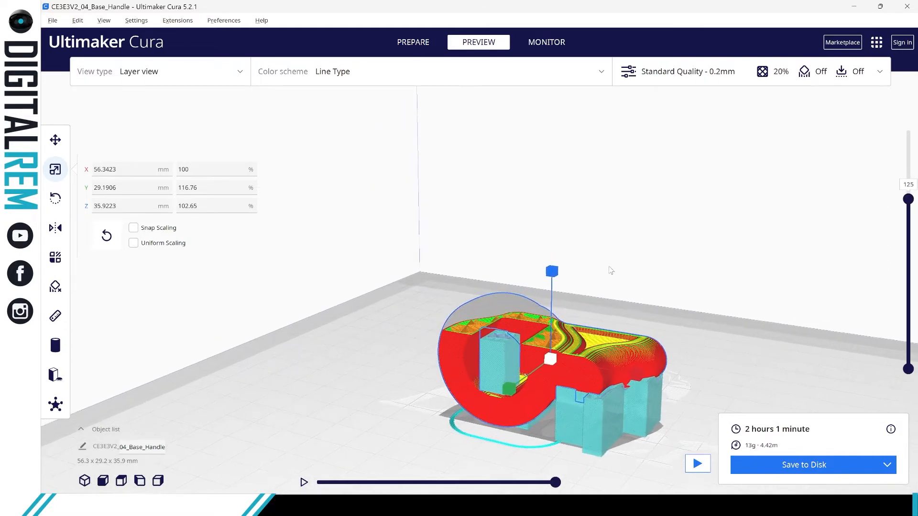
{"action": "right_click_drag", "start_coordinate": [604, 259], "coordinate": [593, 238]}
{"action": "scroll", "coordinate": [593, 238], "scroll_direction": "up", "scroll_amount": 5}
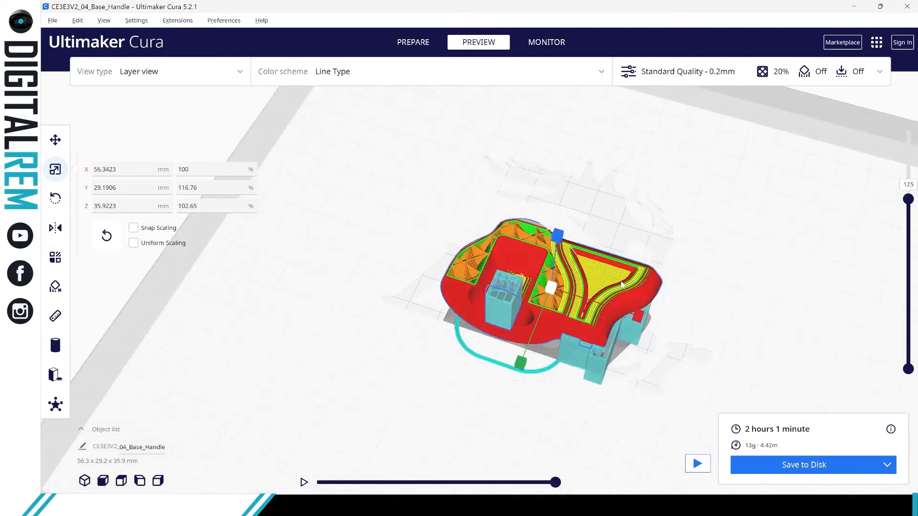
{"action": "right_click_drag", "start_coordinate": [585, 292], "coordinate": [785, 265]}
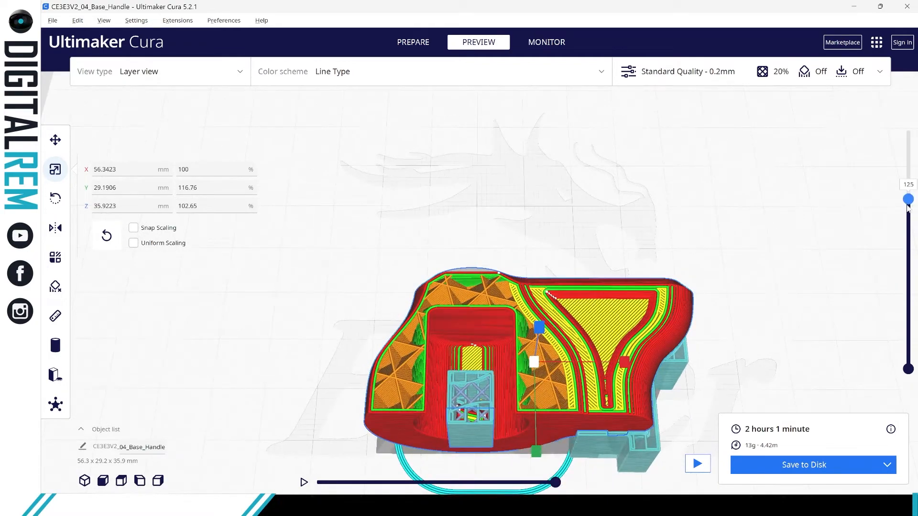
{"action": "left_click_drag", "start_coordinate": [908, 206], "coordinate": [901, 359]}
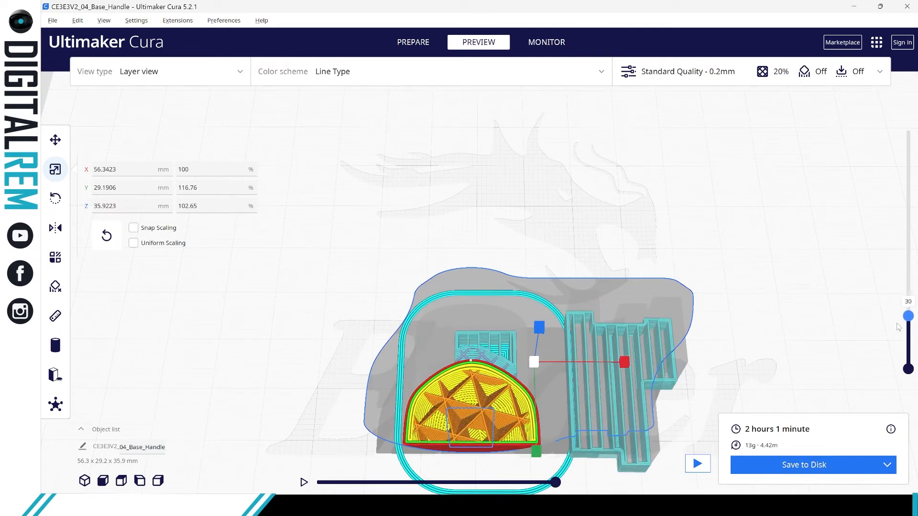
{"action": "left_click_drag", "start_coordinate": [897, 311], "coordinate": [906, 133]}
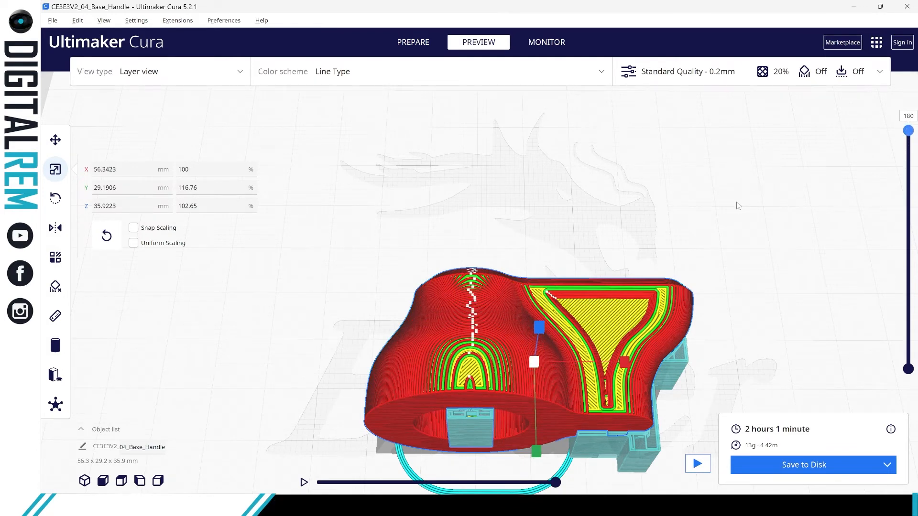
{"action": "right_click_drag", "start_coordinate": [676, 282], "coordinate": [614, 240]}
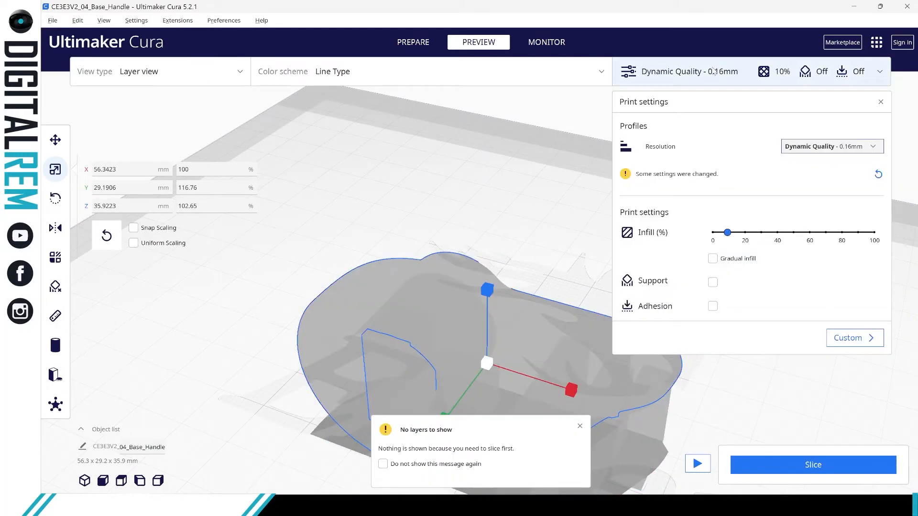
- Switch the print settings to the custom view, review the available quality profiles and expand the Quality category
{"action": "left_click", "coordinate": [736, 79]}
{"action": "left_click", "coordinate": [717, 80]}
{"action": "left_click", "coordinate": [844, 338]}
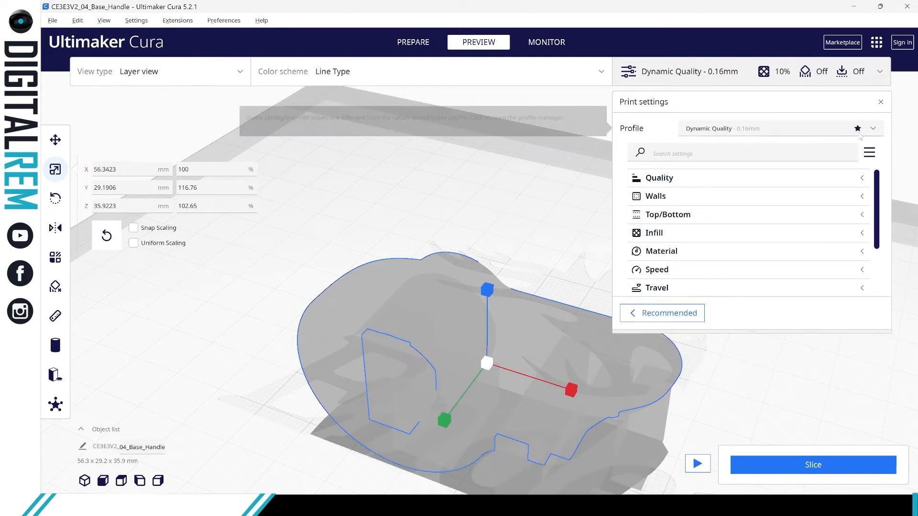
{"action": "left_click", "coordinate": [873, 129]}
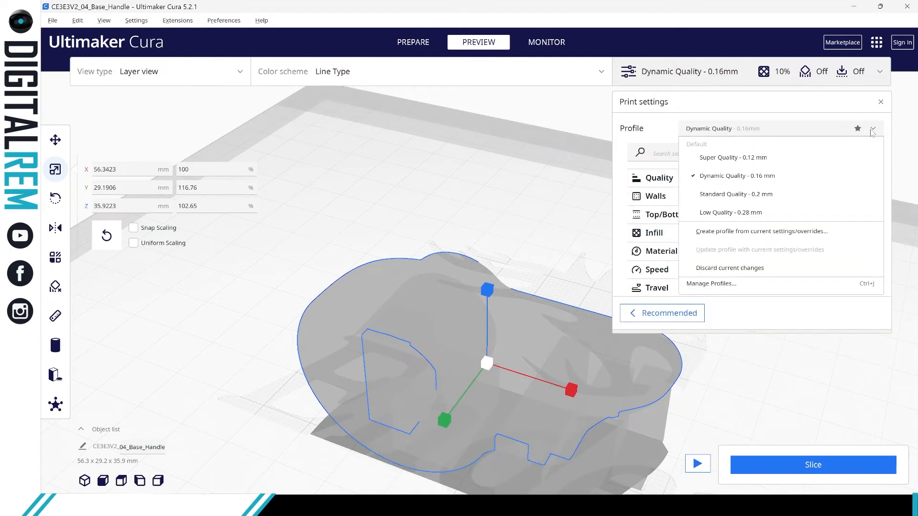
{"action": "left_click", "coordinate": [873, 133]}
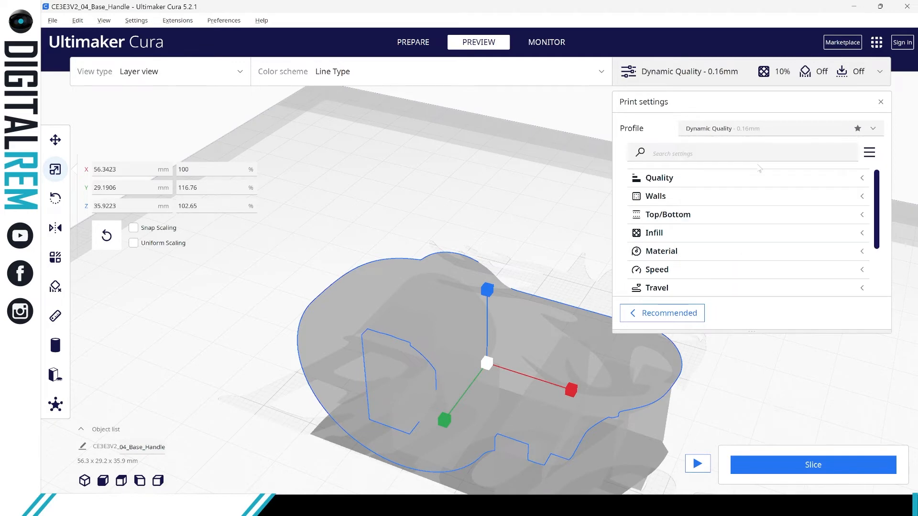
{"action": "left_click", "coordinate": [728, 183]}
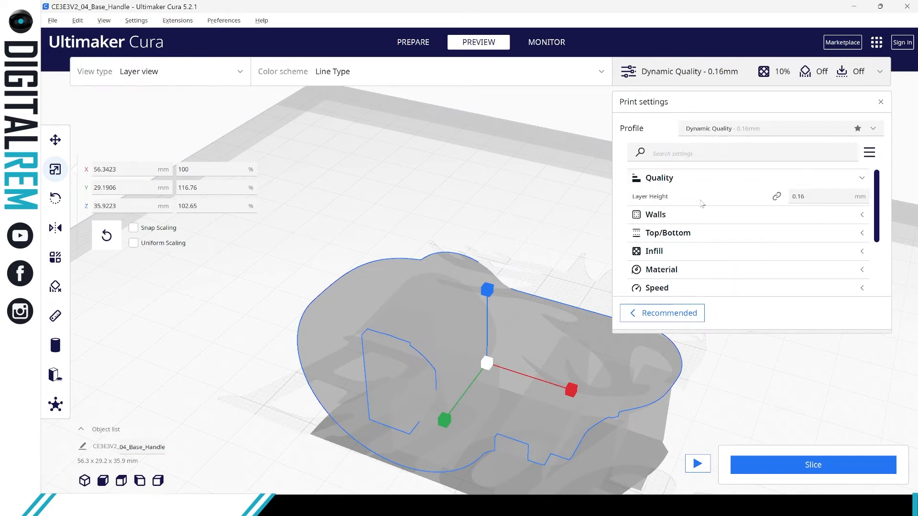
{"action": "mouse_move", "coordinate": [788, 200]}
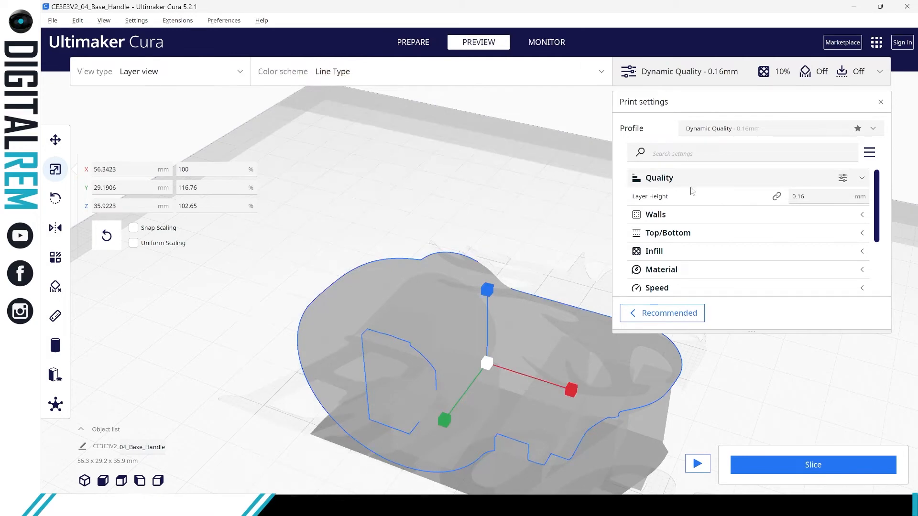
{"action": "mouse_move", "coordinate": [696, 201]}
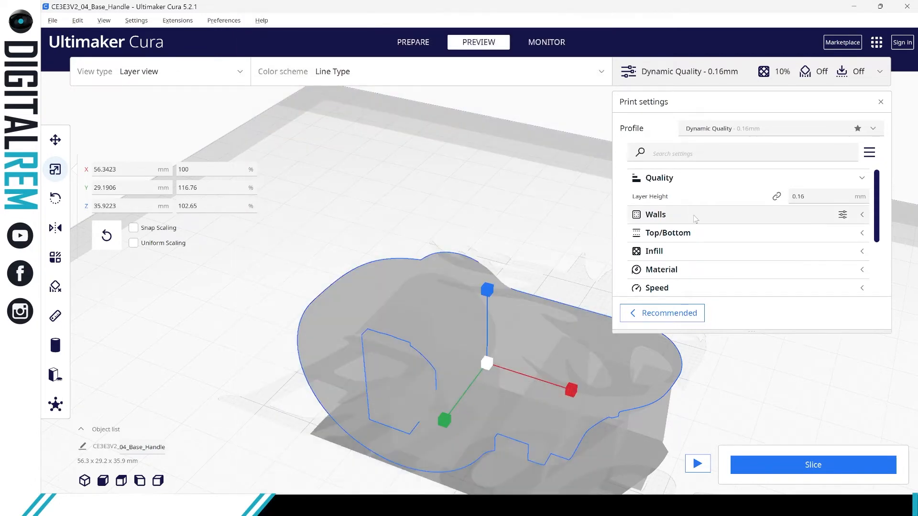
- Expand the Walls category and read the descriptions of Wall Thickness and Wall Line Count
{"action": "left_click", "coordinate": [694, 215]}
{"action": "mouse_move", "coordinate": [712, 241]}
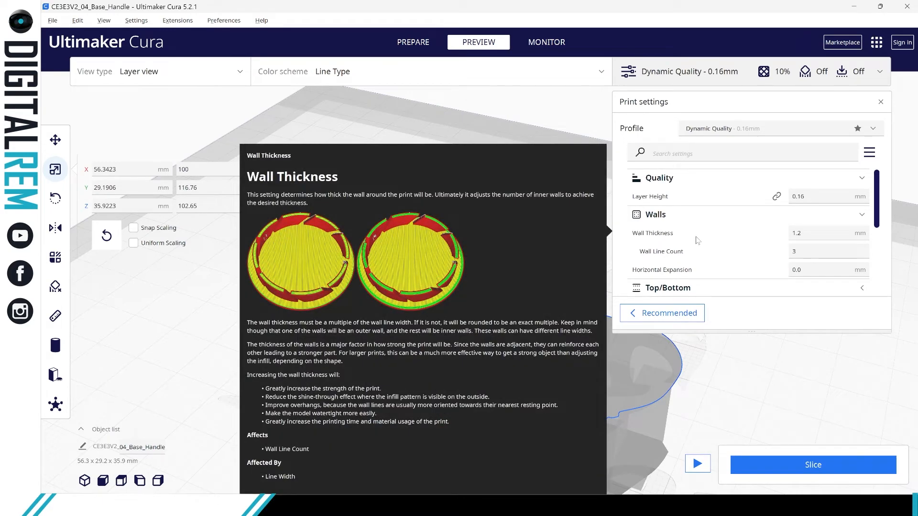
{"action": "mouse_move", "coordinate": [687, 259]}
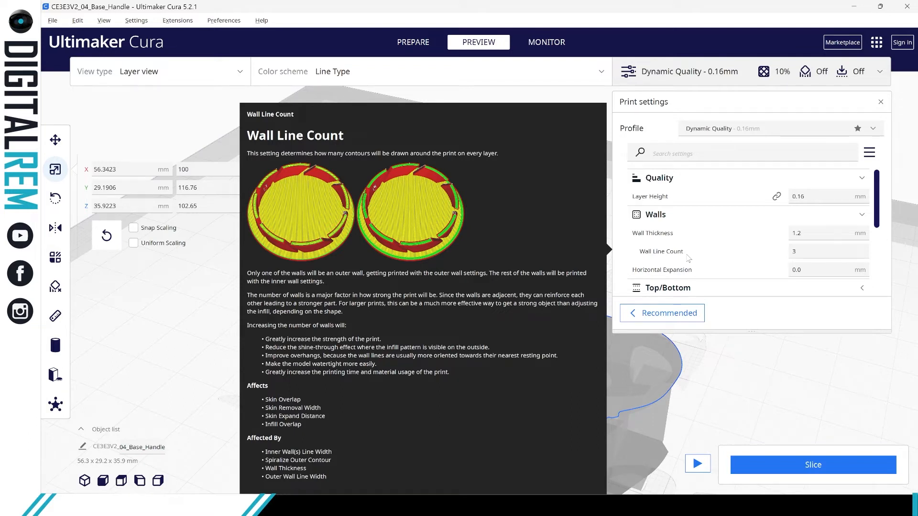
{"action": "scroll", "coordinate": [688, 258], "scroll_direction": "down", "scroll_amount": 1}
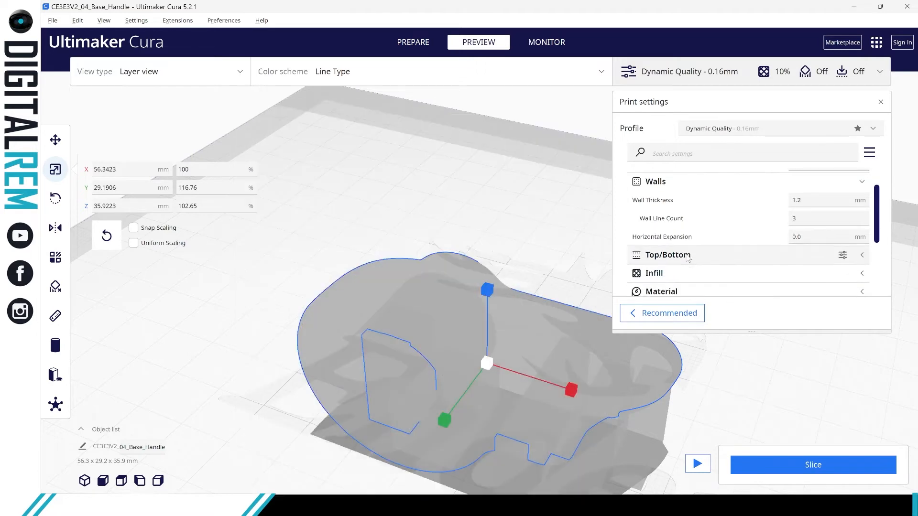
- Expand the Top/Bottom category and review its thickness and layer settings, reading the Top Thickness, Bottom Thickness and Top Layers descriptions
{"action": "left_click", "coordinate": [686, 262]}
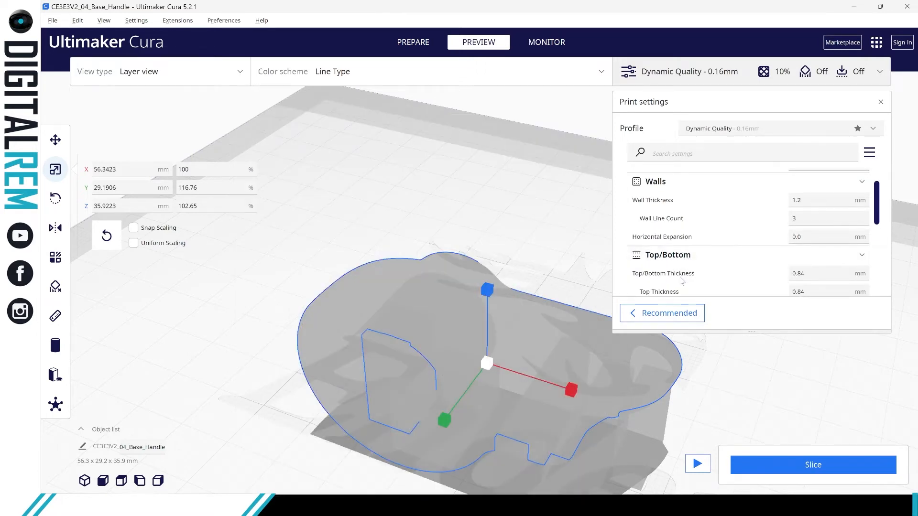
{"action": "scroll", "coordinate": [683, 282], "scroll_direction": "down", "scroll_amount": 1}
{"action": "mouse_move", "coordinate": [671, 261]}
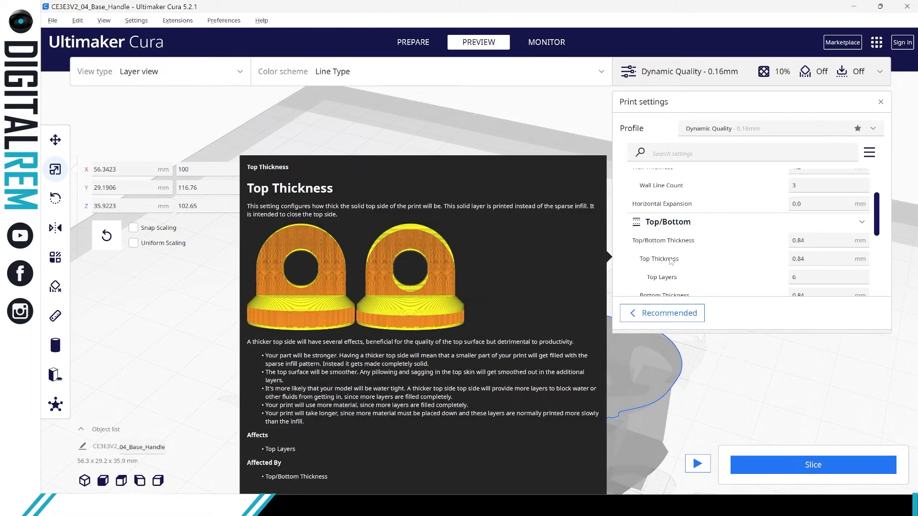
{"action": "mouse_move", "coordinate": [672, 241]}
{"action": "scroll", "coordinate": [668, 264], "scroll_direction": "down", "scroll_amount": 3}
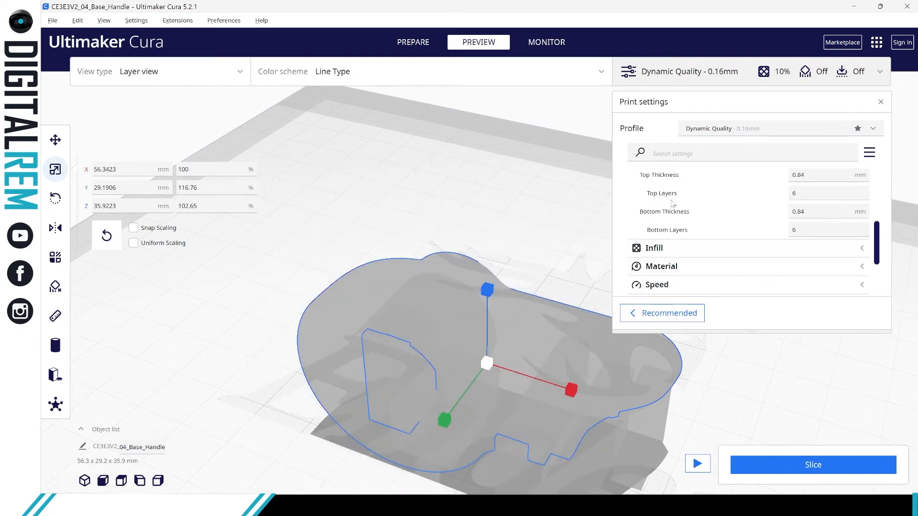
{"action": "mouse_move", "coordinate": [672, 215]}
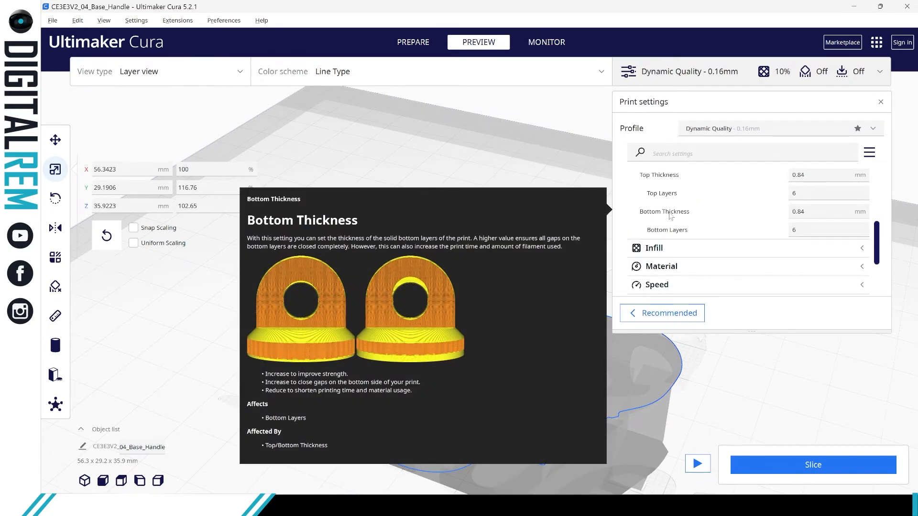
{"action": "mouse_move", "coordinate": [671, 199]}
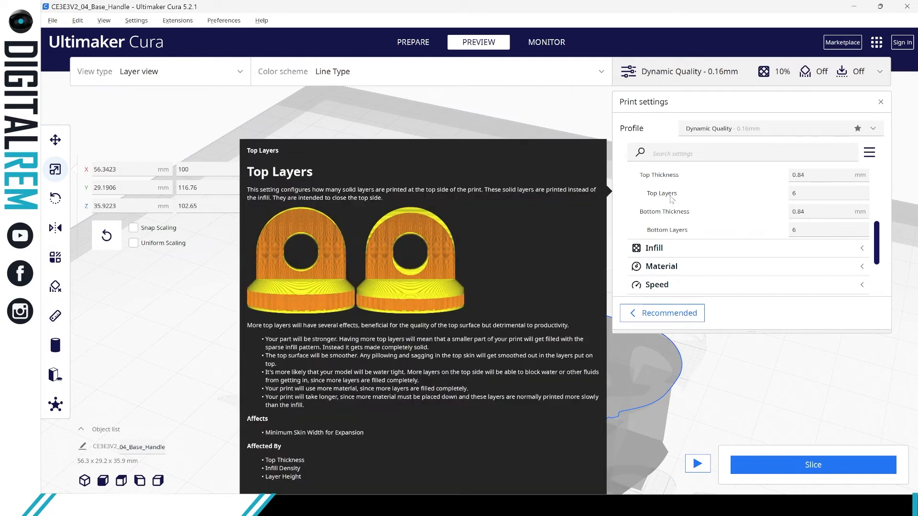
- Expand the Infill category and set the infill pattern to Triangles
{"action": "left_click", "coordinate": [663, 258]}
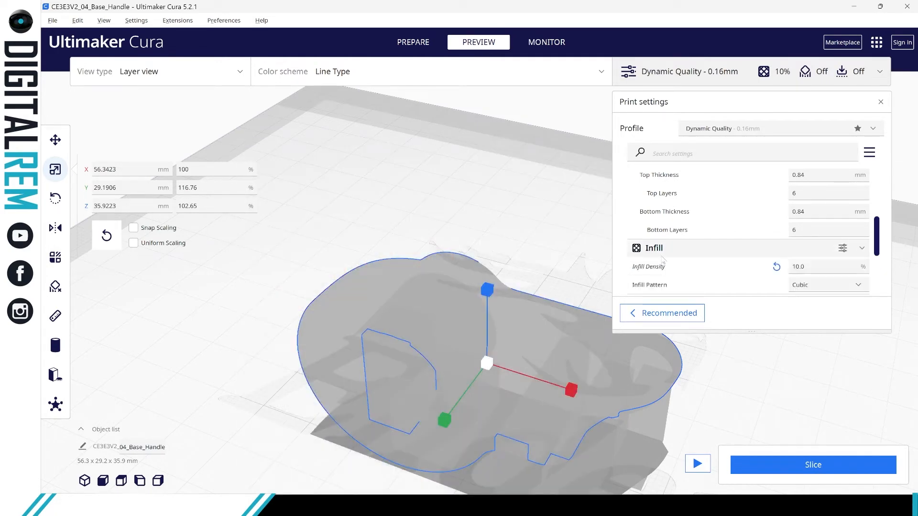
{"action": "mouse_move", "coordinate": [666, 273]}
{"action": "scroll", "coordinate": [666, 273], "scroll_direction": "down", "scroll_amount": 2}
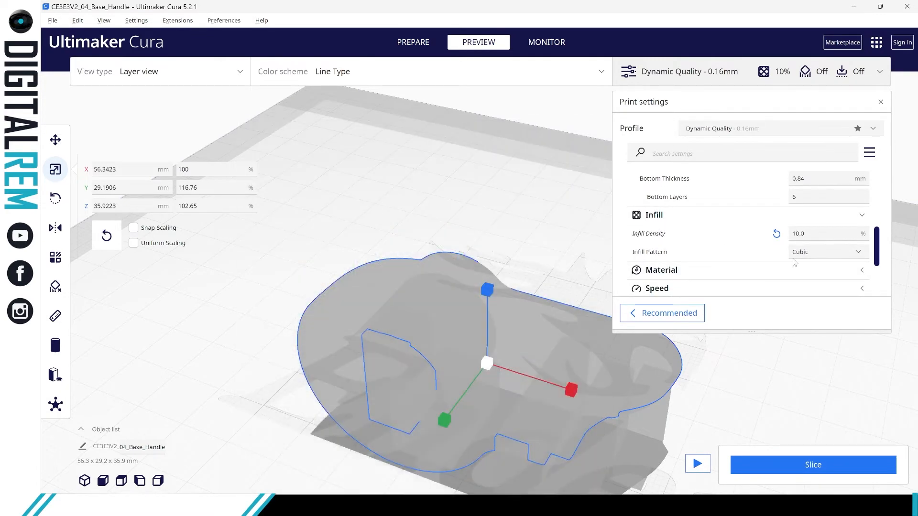
{"action": "left_click", "coordinate": [797, 258]}
{"action": "left_click", "coordinate": [805, 297]}
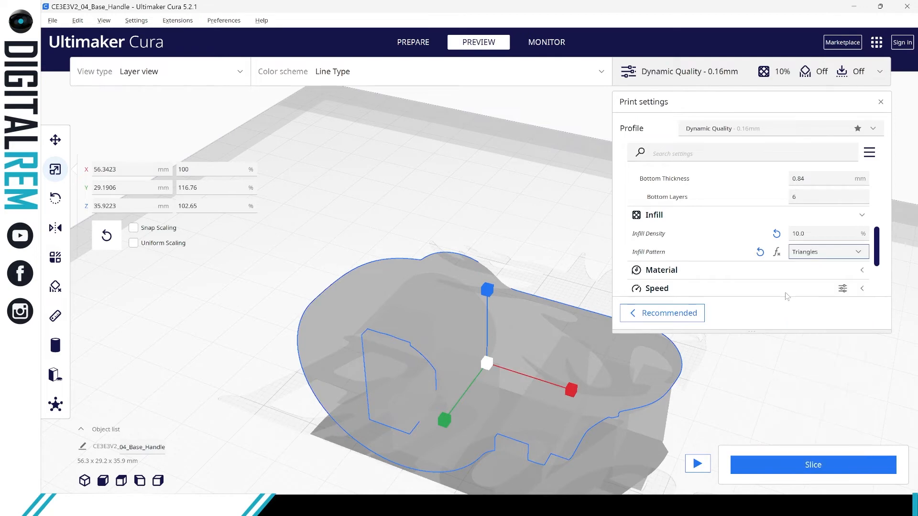
{"action": "mouse_move", "coordinate": [657, 258]}
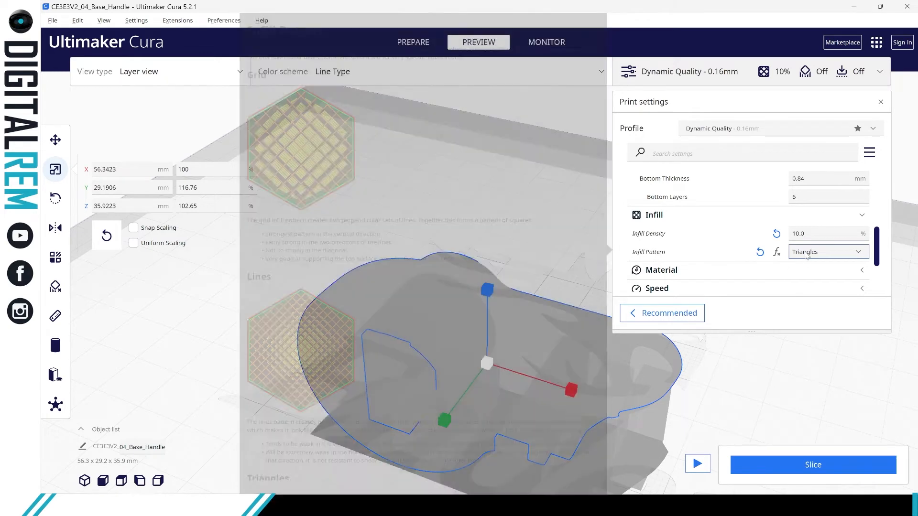
- Try the Grid and Octet infill patterns in turn
{"action": "left_click", "coordinate": [805, 256]}
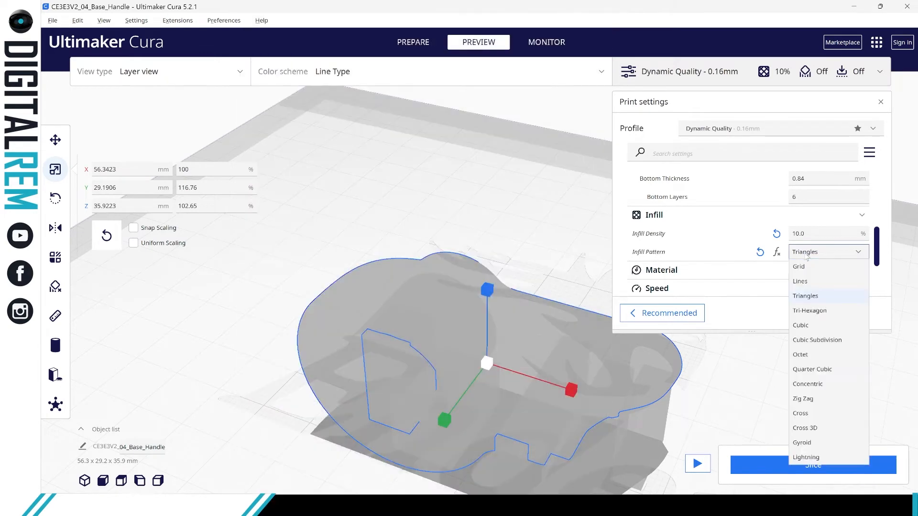
{"action": "left_click", "coordinate": [805, 267]}
{"action": "mouse_move", "coordinate": [658, 255]}
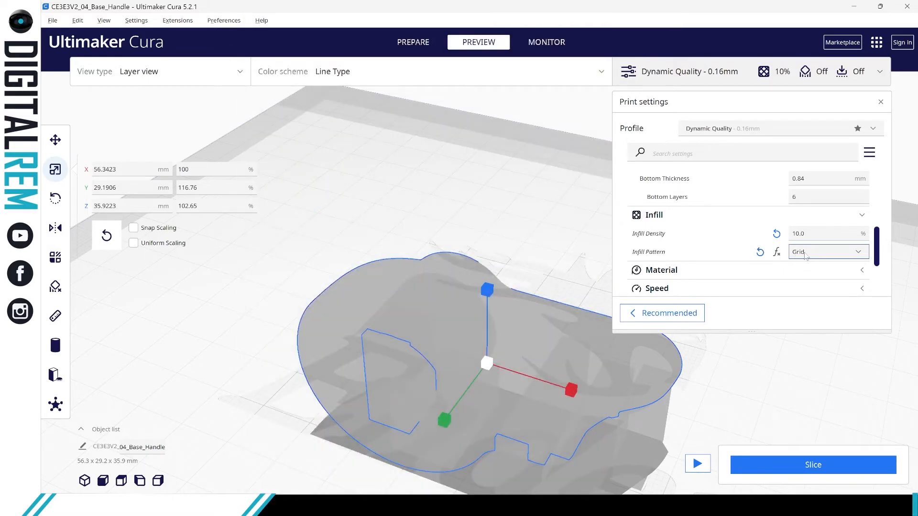
{"action": "left_click", "coordinate": [805, 256]}
{"action": "left_click", "coordinate": [803, 354]}
{"action": "mouse_move", "coordinate": [662, 256]}
- Set the infill pattern to Cross 3D and read through the infill pattern descriptions
{"action": "left_click", "coordinate": [799, 252]}
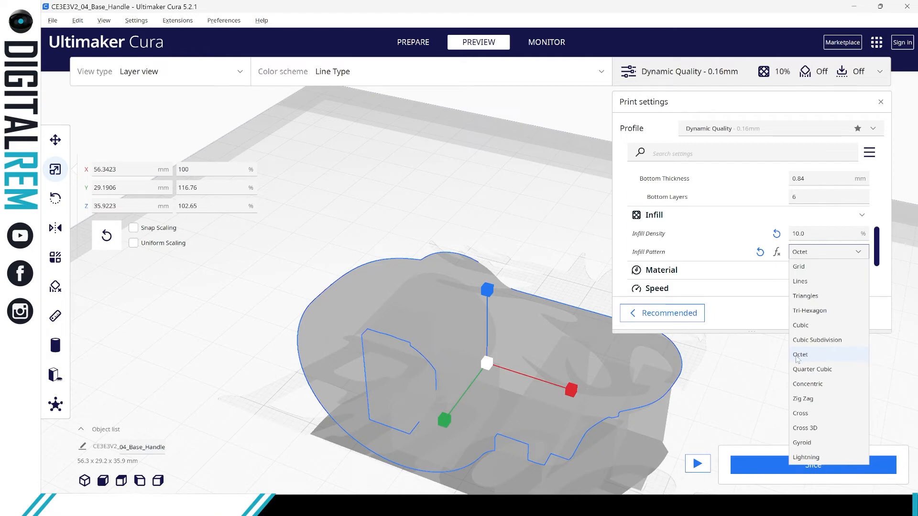
{"action": "left_click", "coordinate": [805, 428]}
{"action": "mouse_move", "coordinate": [664, 260]}
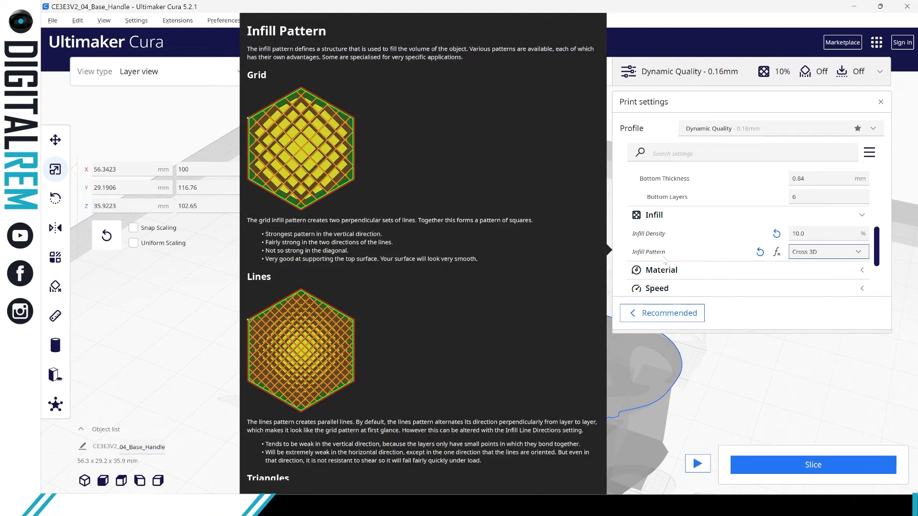
{"action": "scroll", "coordinate": [478, 257], "scroll_direction": "down", "scroll_amount": 3}
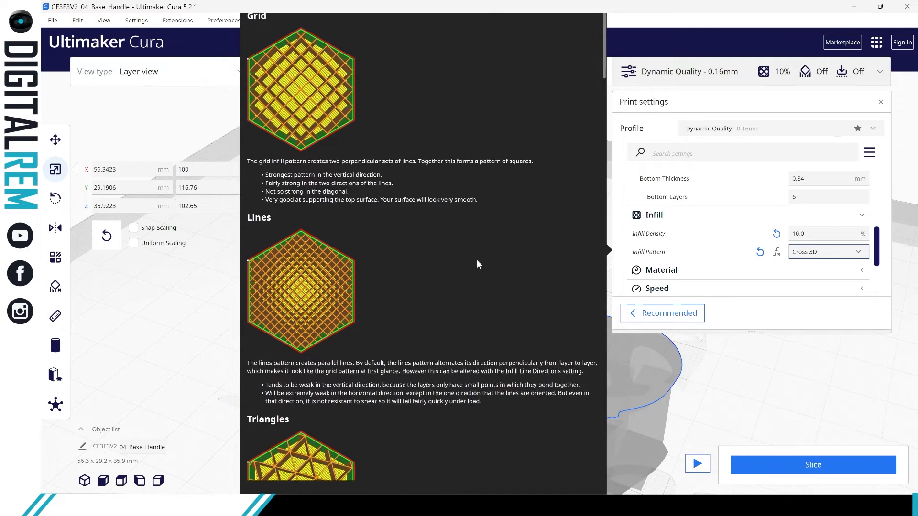
- Read the infill pattern descriptions from Lines and Triangles through the cubic variants and Octet to Concentric
{"action": "scroll", "coordinate": [477, 264], "scroll_direction": "down", "scroll_amount": 10}
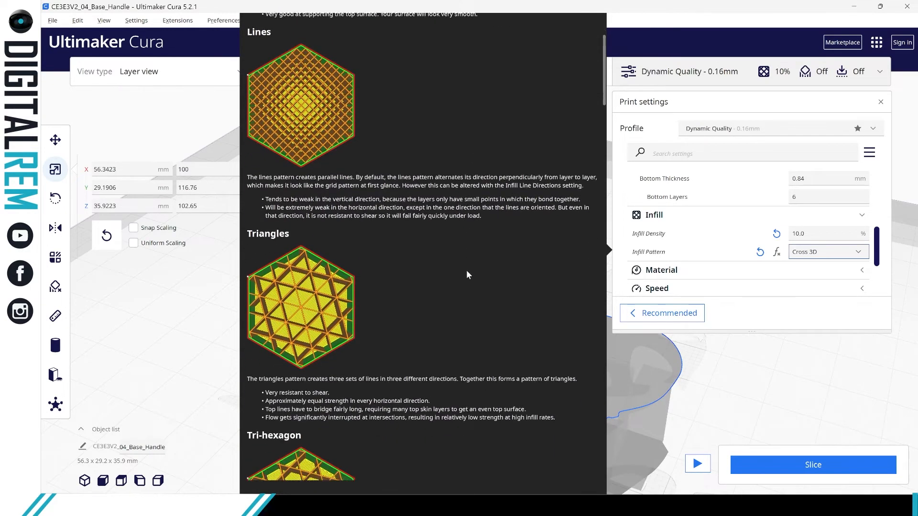
{"action": "scroll", "coordinate": [464, 275], "scroll_direction": "down", "scroll_amount": 15}
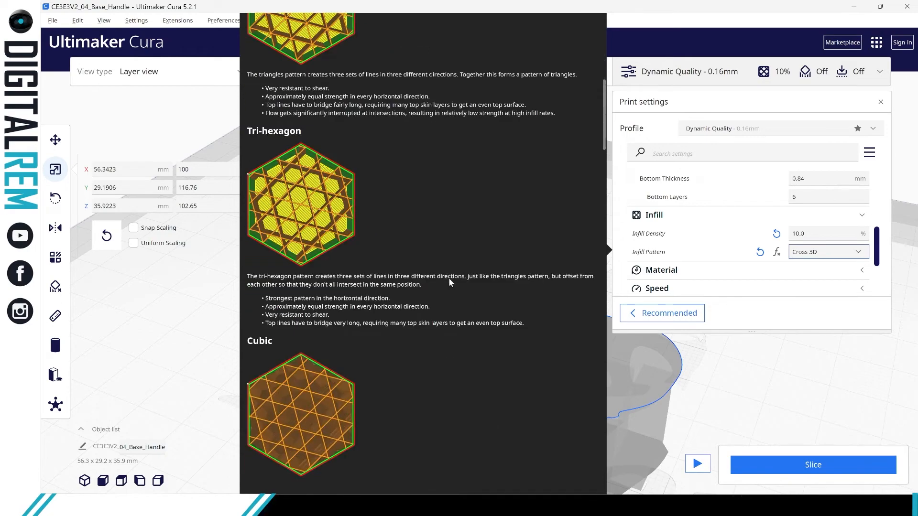
{"action": "scroll", "coordinate": [449, 279], "scroll_direction": "down", "scroll_amount": 10}
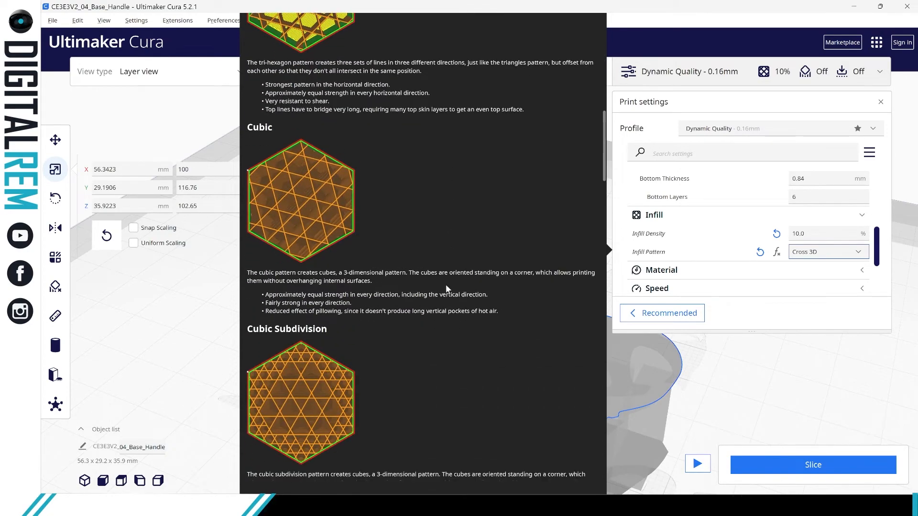
{"action": "scroll", "coordinate": [445, 289], "scroll_direction": "down", "scroll_amount": 10}
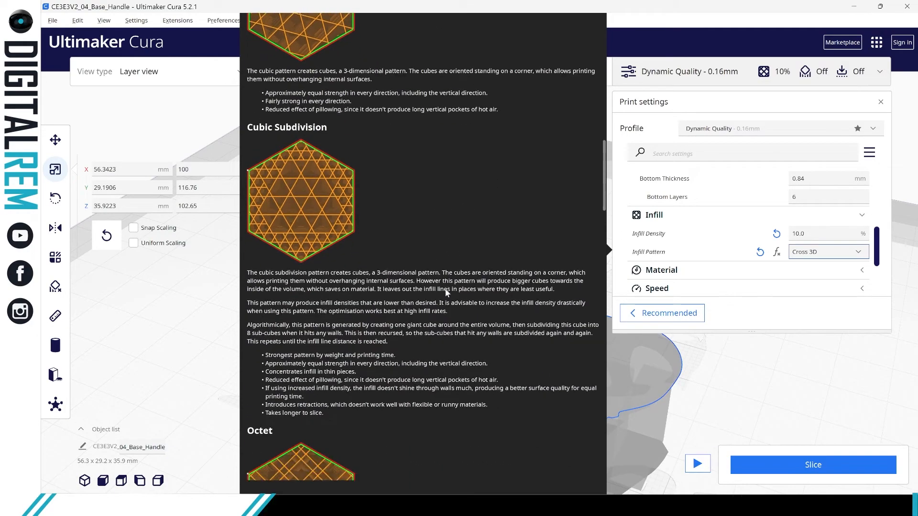
{"action": "scroll", "coordinate": [446, 292], "scroll_direction": "down", "scroll_amount": 10}
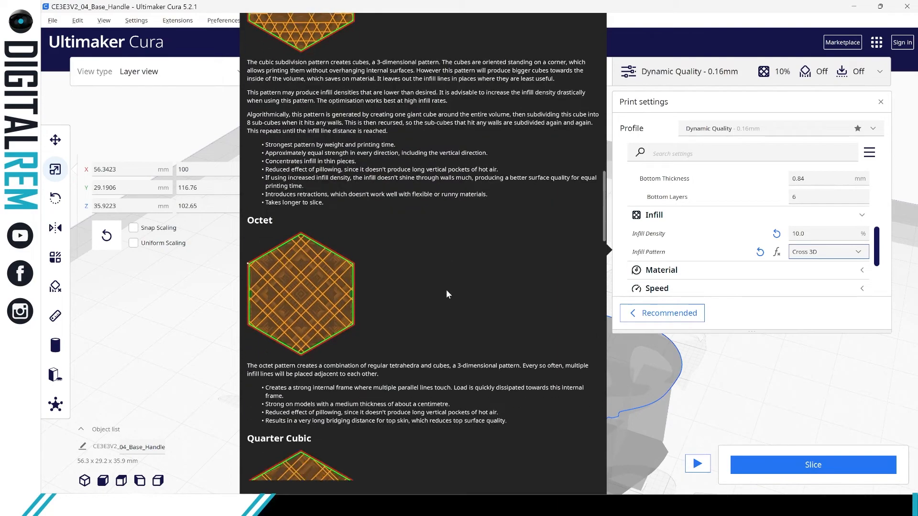
{"action": "scroll", "coordinate": [446, 290], "scroll_direction": "down", "scroll_amount": 6}
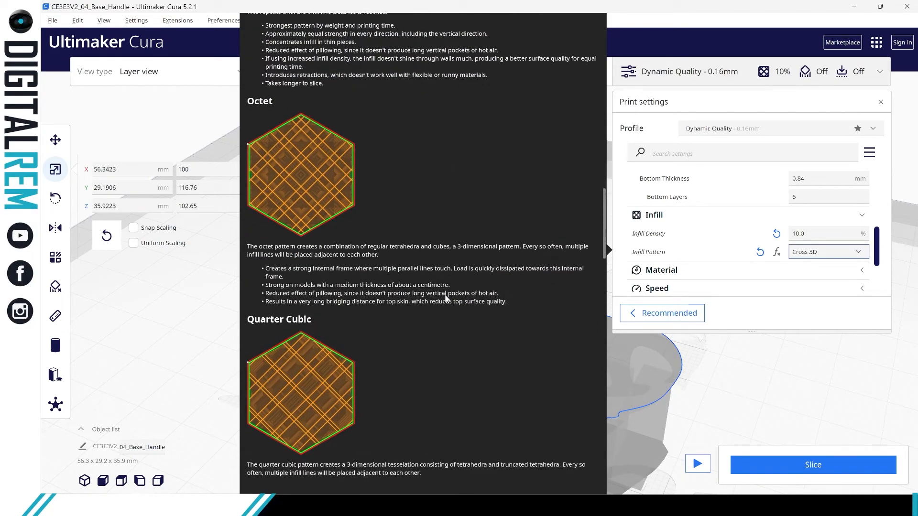
{"action": "scroll", "coordinate": [445, 296], "scroll_direction": "down", "scroll_amount": 12}
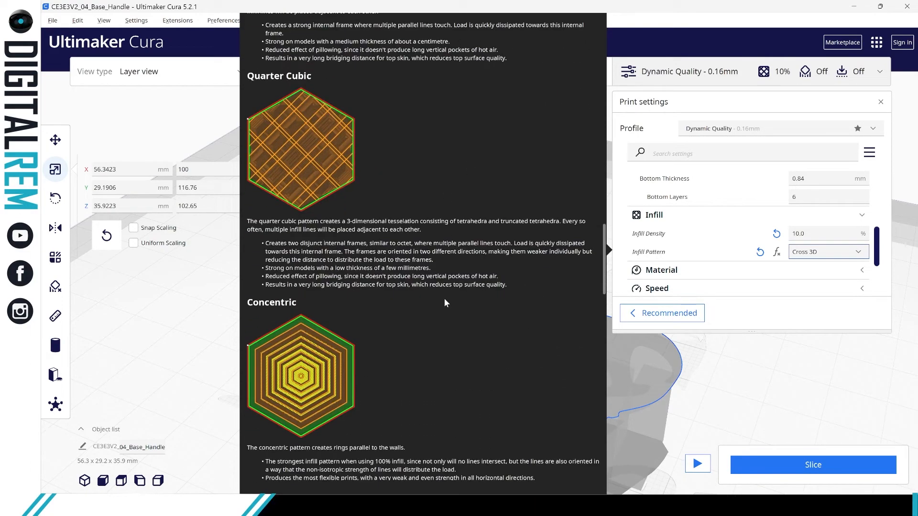
{"action": "scroll", "coordinate": [445, 303], "scroll_direction": "down", "scroll_amount": 11}
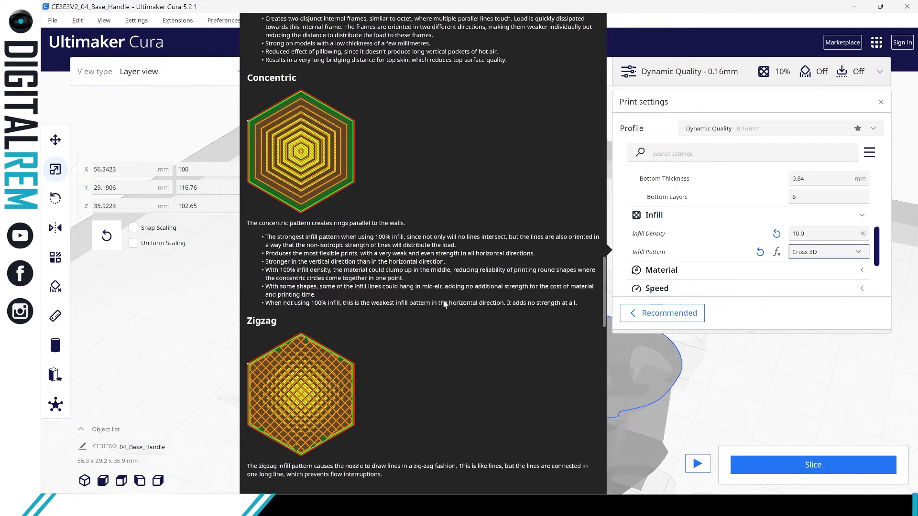
- Read the Zigzag, Cross, Cross 3D, Gyroid and Lightning infill pattern descriptions
{"action": "scroll", "coordinate": [444, 304], "scroll_direction": "down", "scroll_amount": 2}
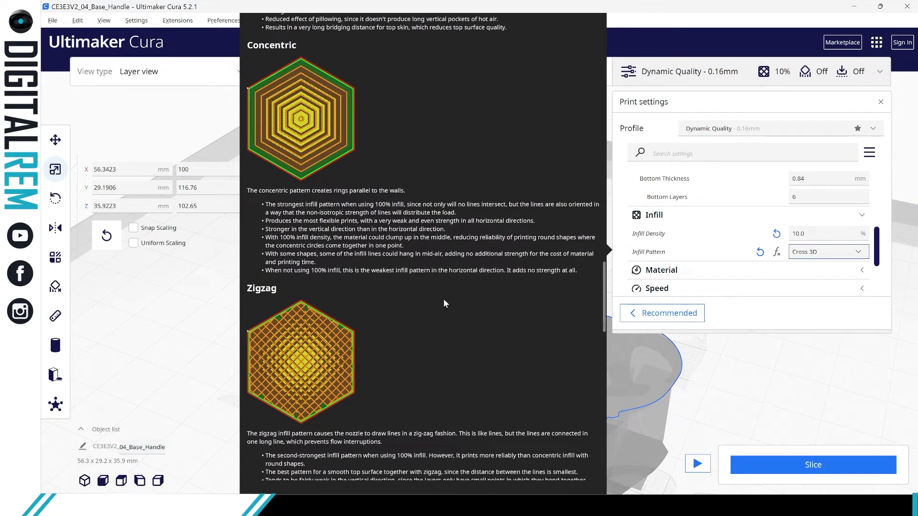
{"action": "scroll", "coordinate": [445, 304], "scroll_direction": "down", "scroll_amount": 1}
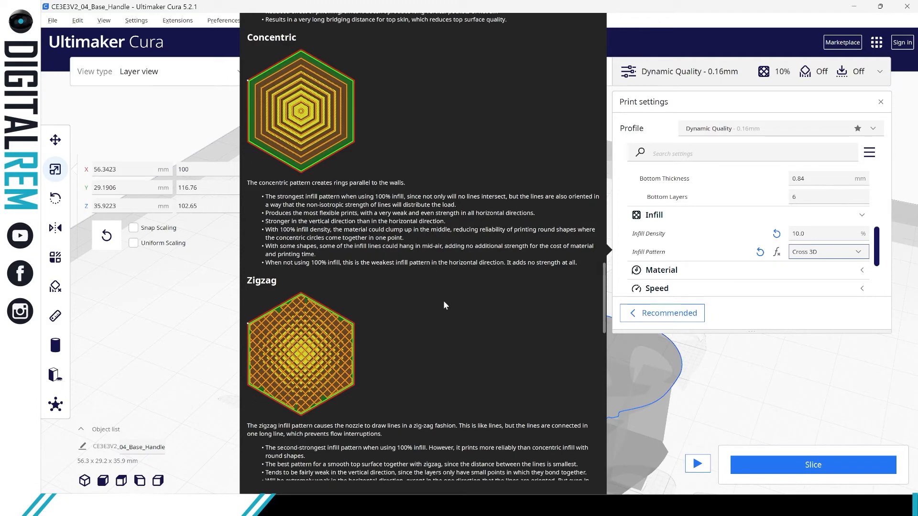
{"action": "scroll", "coordinate": [443, 305], "scroll_direction": "down", "scroll_amount": 8}
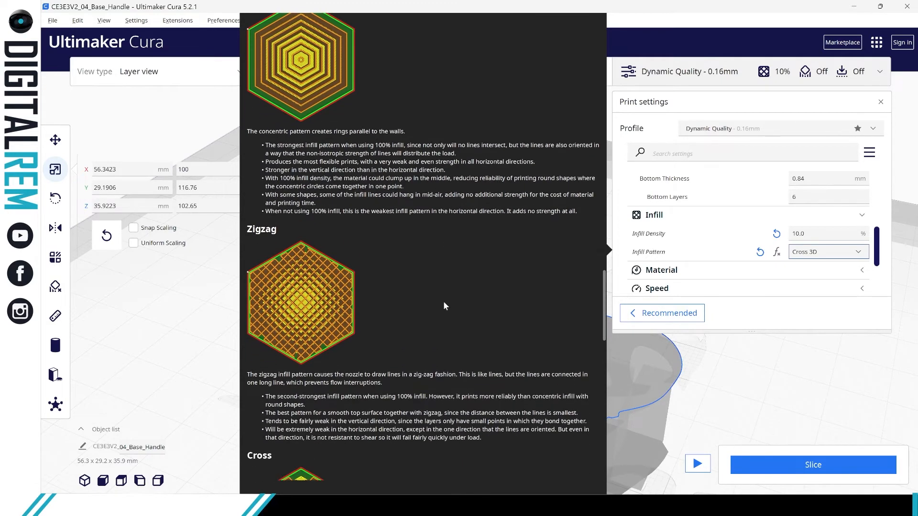
{"action": "scroll", "coordinate": [443, 306], "scroll_direction": "down", "scroll_amount": 7}
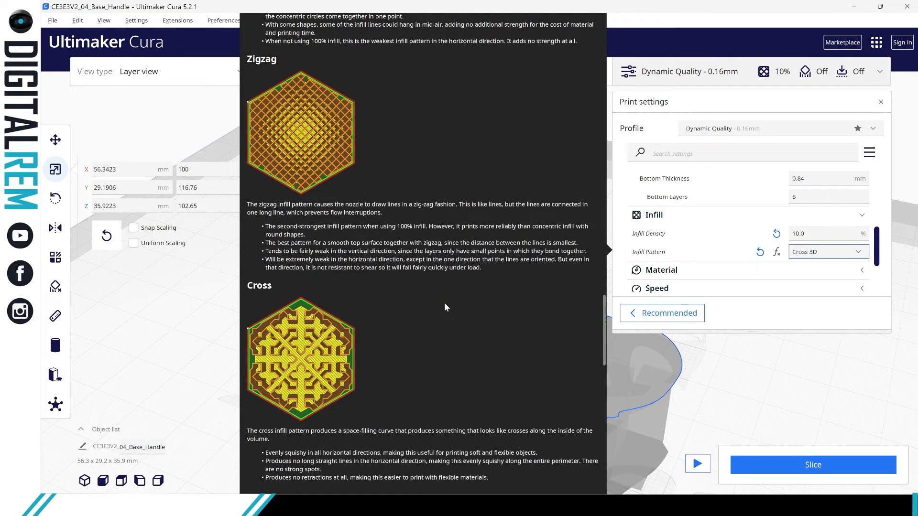
{"action": "scroll", "coordinate": [444, 307], "scroll_direction": "down", "scroll_amount": 7}
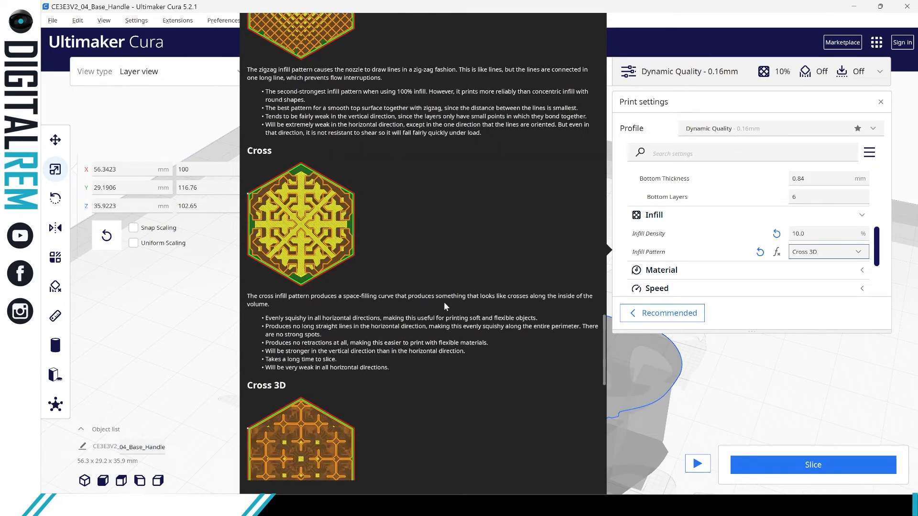
{"action": "scroll", "coordinate": [444, 306], "scroll_direction": "down", "scroll_amount": 1}
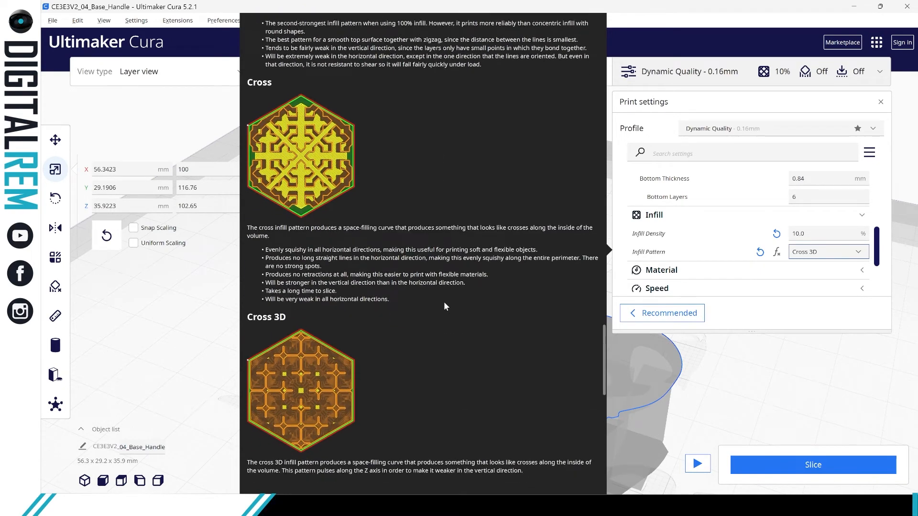
{"action": "scroll", "coordinate": [444, 306], "scroll_direction": "down", "scroll_amount": 2}
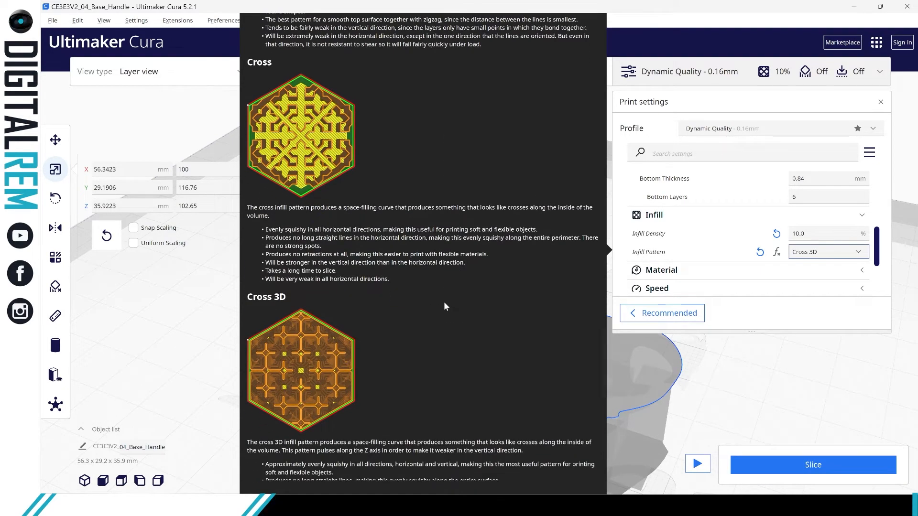
{"action": "scroll", "coordinate": [445, 306], "scroll_direction": "down", "scroll_amount": 2}
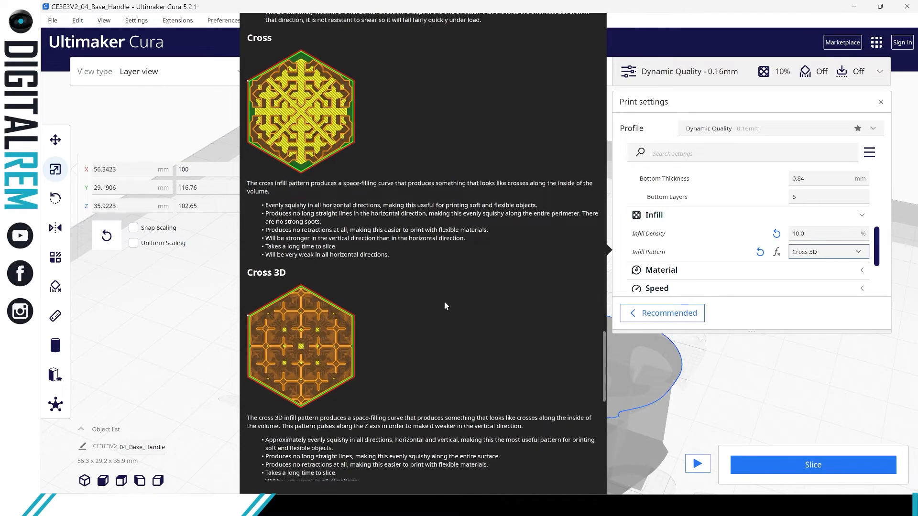
{"action": "scroll", "coordinate": [445, 305], "scroll_direction": "down", "scroll_amount": 2}
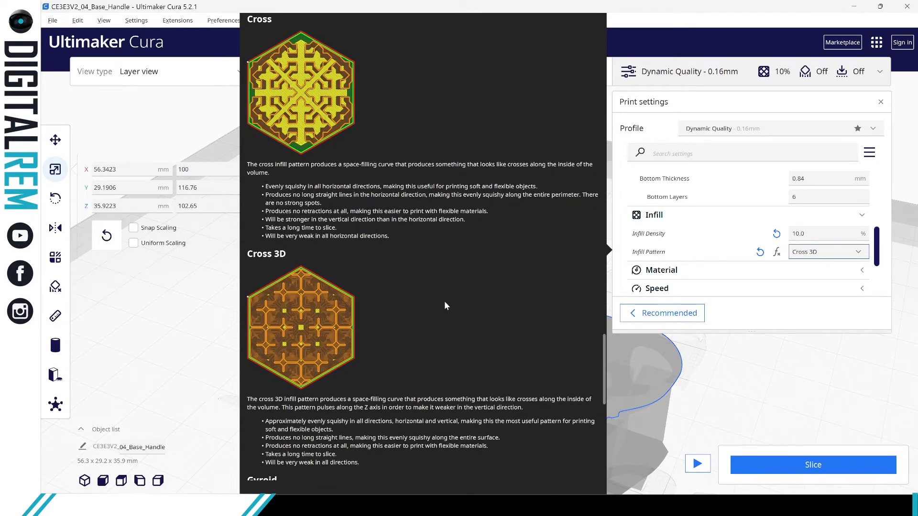
{"action": "scroll", "coordinate": [445, 306], "scroll_direction": "down", "scroll_amount": 5}
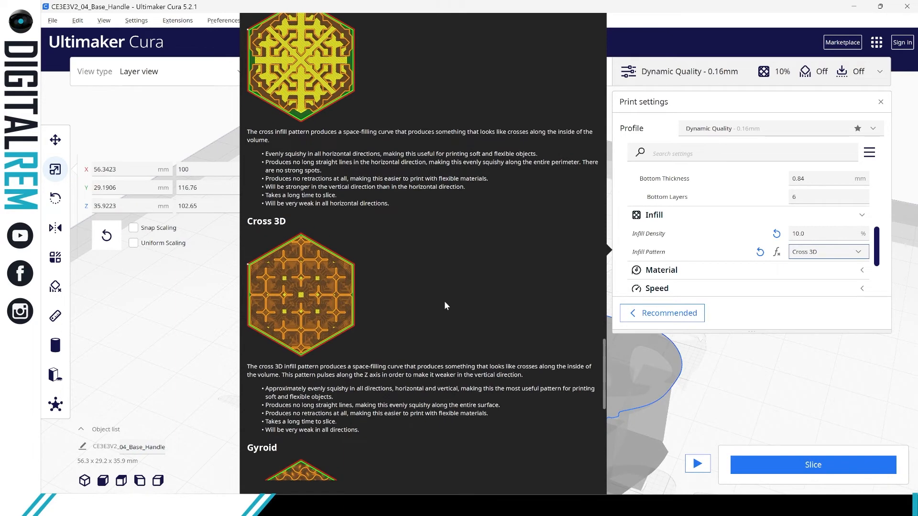
{"action": "scroll", "coordinate": [444, 306], "scroll_direction": "down", "scroll_amount": 9}
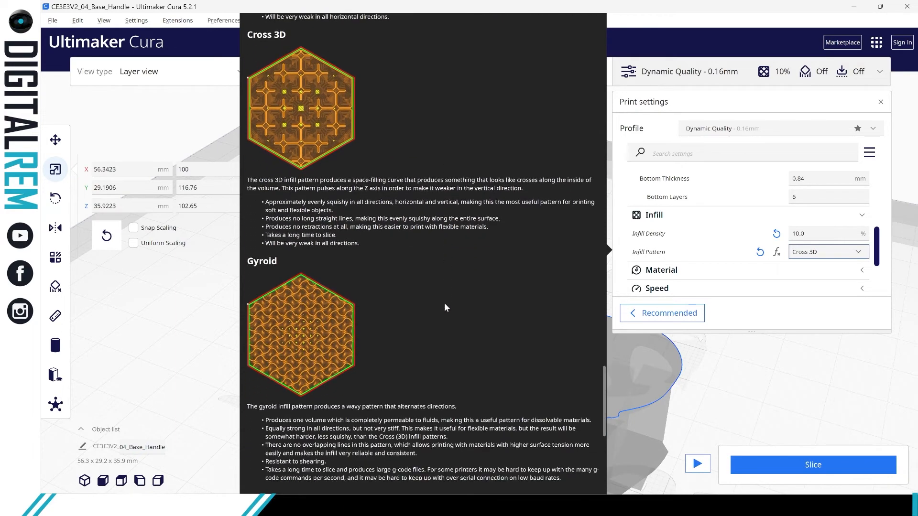
{"action": "scroll", "coordinate": [444, 309], "scroll_direction": "down", "scroll_amount": 6}
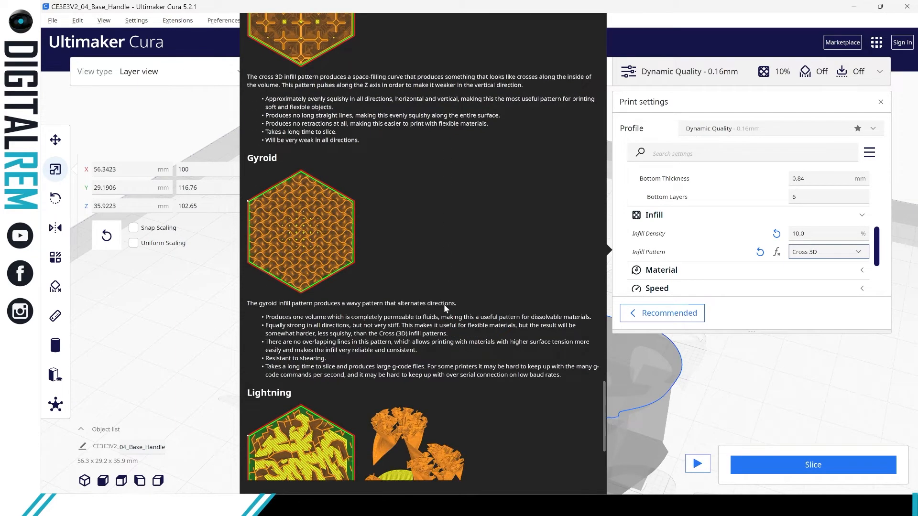
{"action": "scroll", "coordinate": [443, 309], "scroll_direction": "down", "scroll_amount": 5}
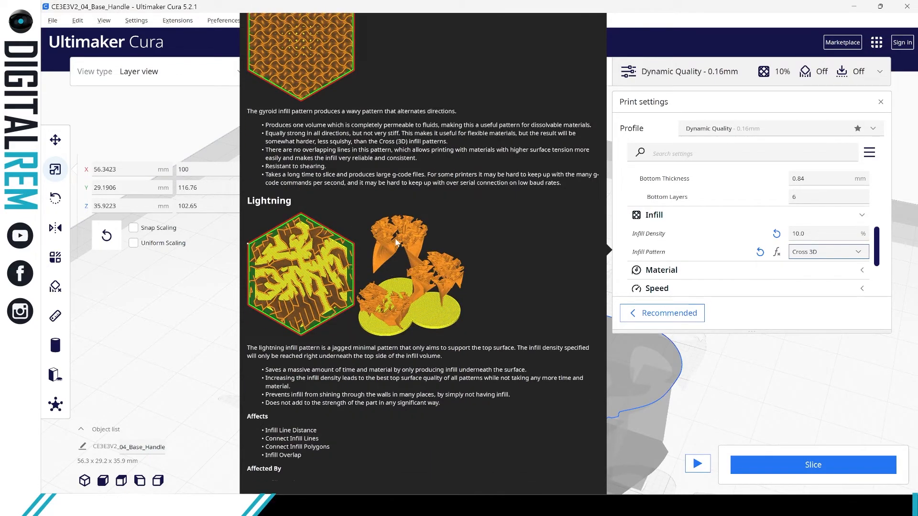
- Reread the infill pattern descriptions backwards from Lightning and Gyroid through Cross 3D, Cross and Zigzag to Concentric
{"action": "scroll", "coordinate": [392, 237], "scroll_direction": "up", "scroll_amount": 4}
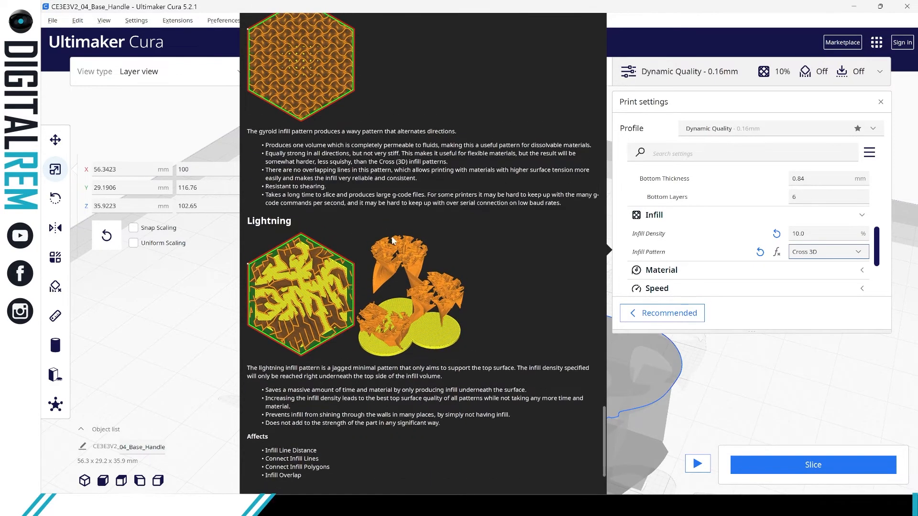
{"action": "scroll", "coordinate": [393, 236], "scroll_direction": "up", "scroll_amount": 3}
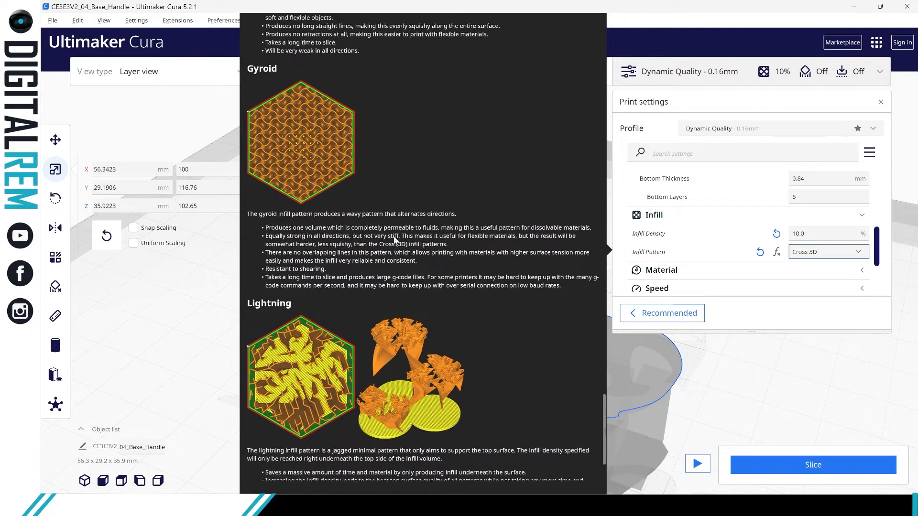
{"action": "scroll", "coordinate": [394, 236], "scroll_direction": "up", "scroll_amount": 10}
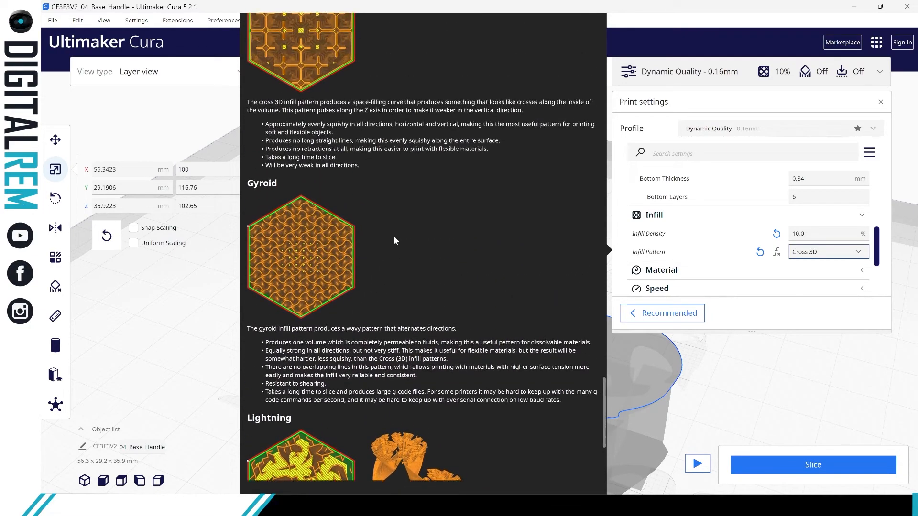
{"action": "scroll", "coordinate": [394, 236], "scroll_direction": "up", "scroll_amount": 11}
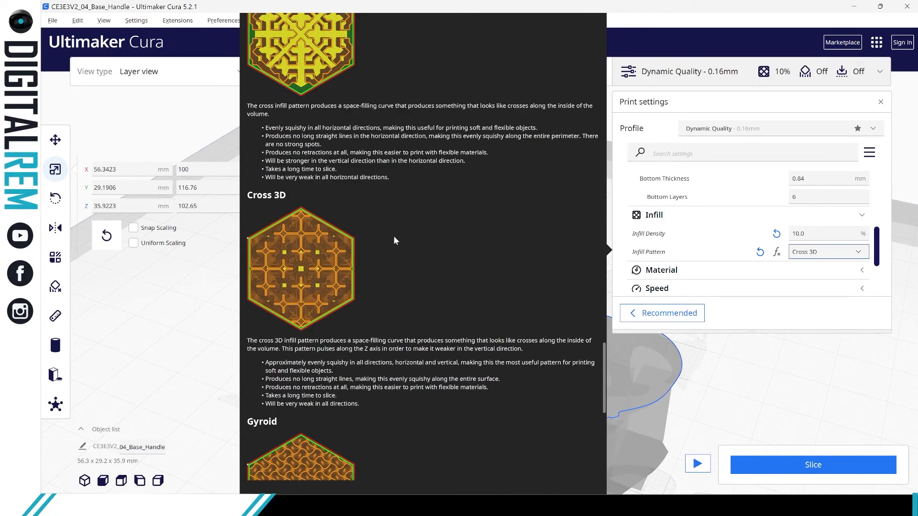
{"action": "scroll", "coordinate": [407, 244], "scroll_direction": "up", "scroll_amount": 11}
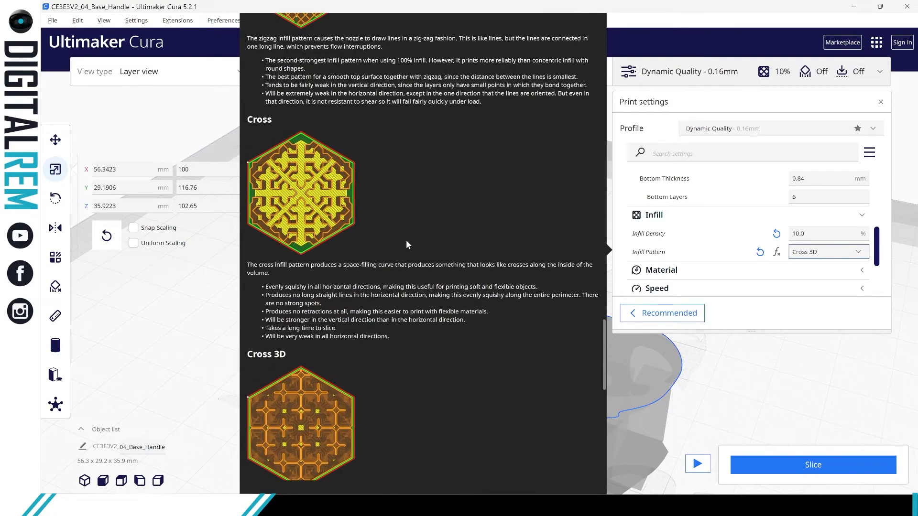
{"action": "scroll", "coordinate": [406, 240], "scroll_direction": "up", "scroll_amount": 12}
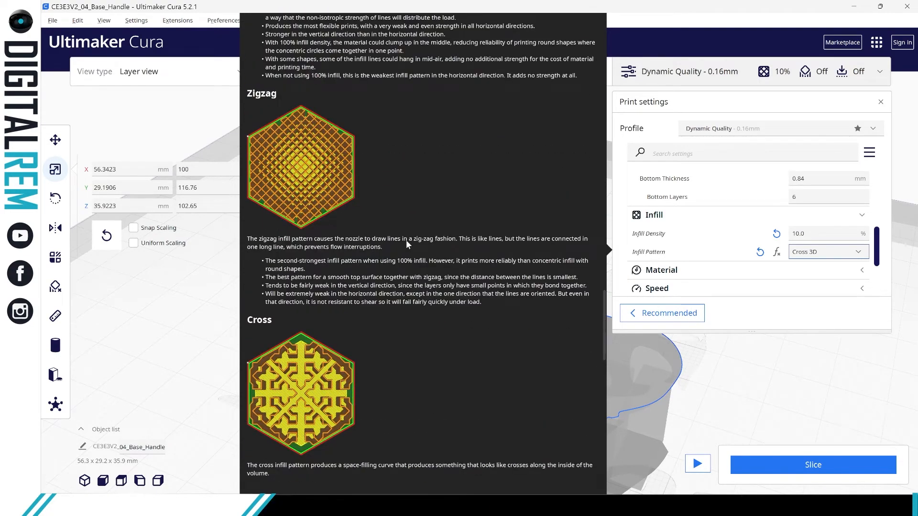
{"action": "scroll", "coordinate": [406, 245], "scroll_direction": "up", "scroll_amount": 7}
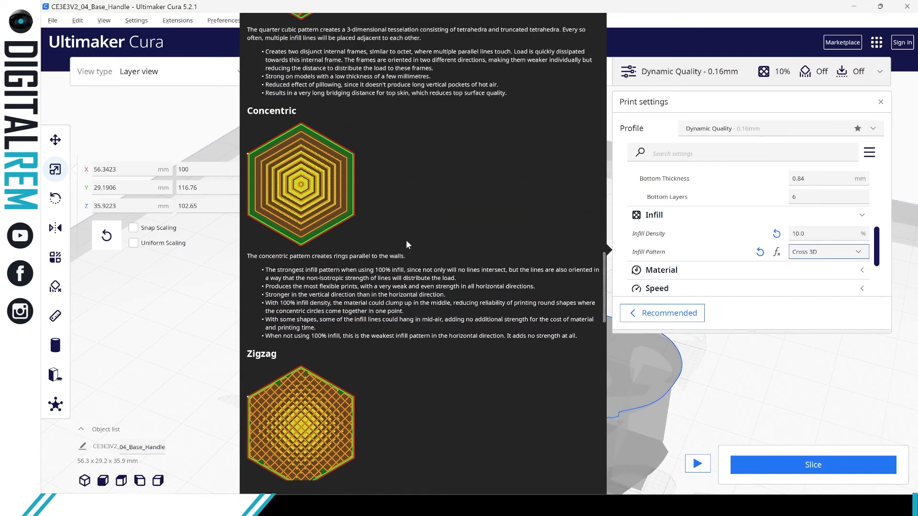
{"action": "scroll", "coordinate": [405, 244], "scroll_direction": "up", "scroll_amount": 1}
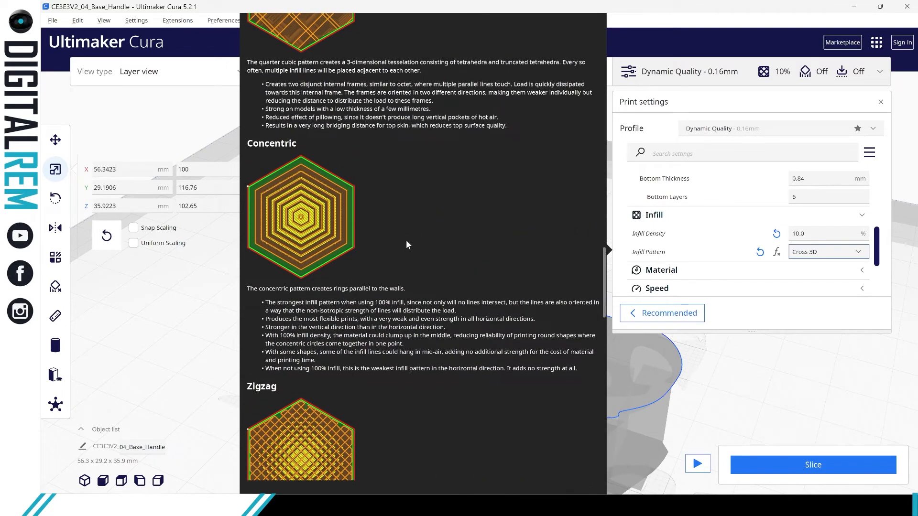
{"action": "scroll", "coordinate": [406, 244], "scroll_direction": "up", "scroll_amount": 8}
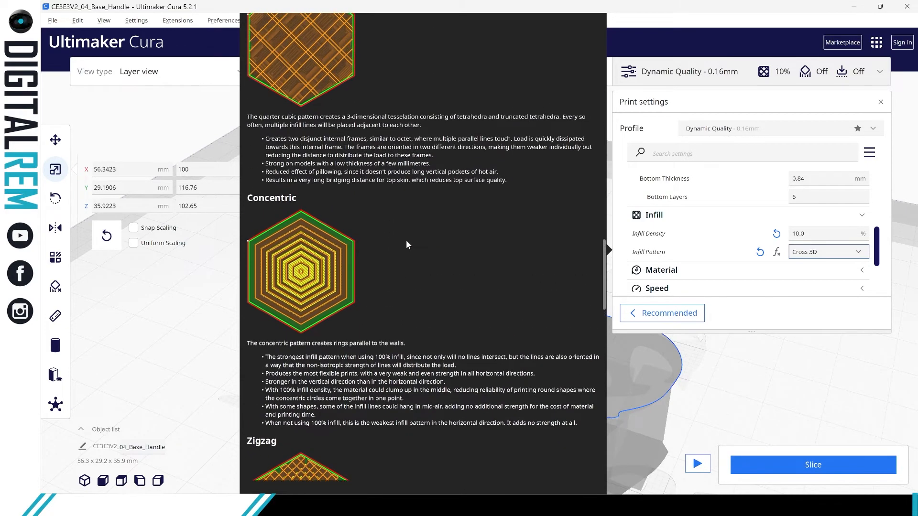
- Reread the infill pattern descriptions backwards from Quarter Cubic and Octet through Cubic Subdivision and Cubic to Tri-hexagon and Triangles
{"action": "scroll", "coordinate": [407, 245], "scroll_direction": "up", "scroll_amount": 9}
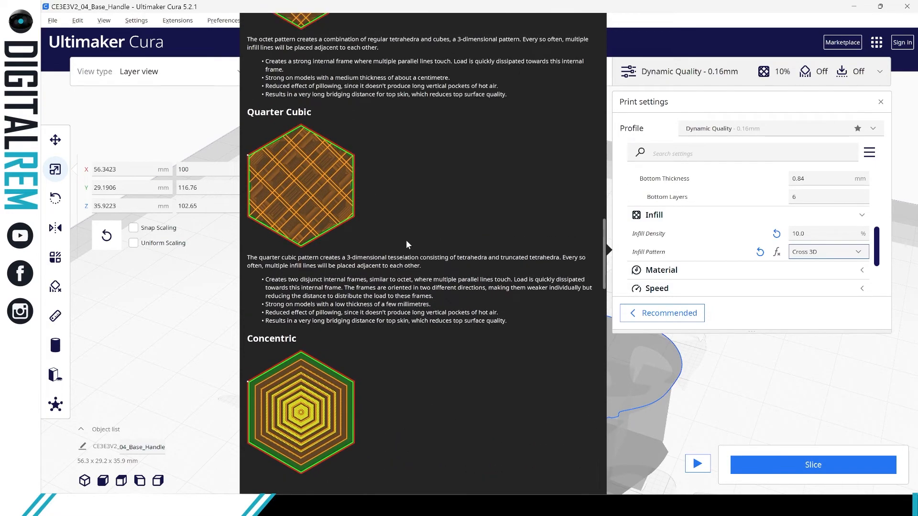
{"action": "scroll", "coordinate": [406, 241], "scroll_direction": "up", "scroll_amount": 7}
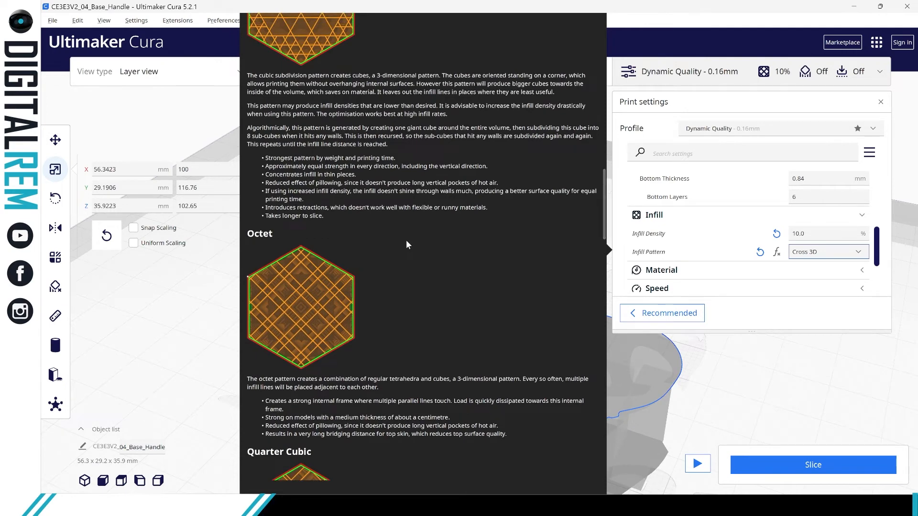
{"action": "scroll", "coordinate": [406, 244], "scroll_direction": "up", "scroll_amount": 9}
{"action": "scroll", "coordinate": [407, 245], "scroll_direction": "up", "scroll_amount": 5}
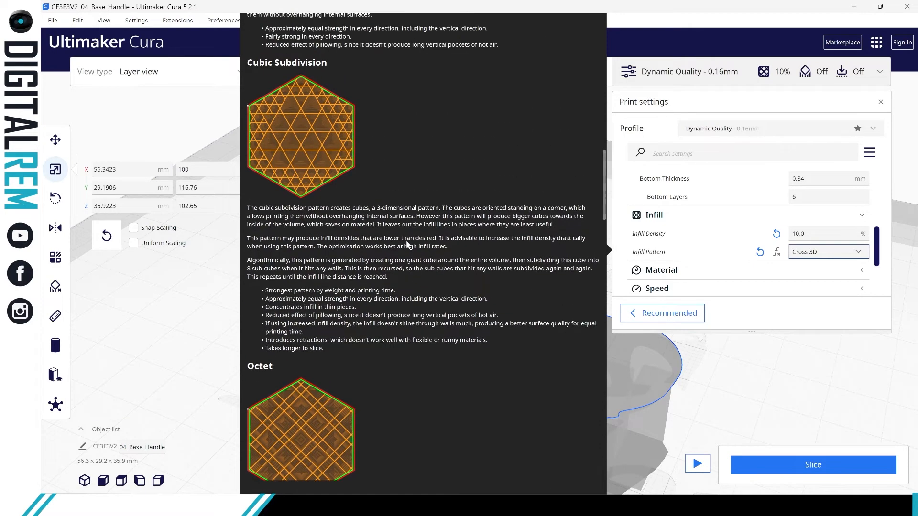
{"action": "scroll", "coordinate": [407, 245], "scroll_direction": "up", "scroll_amount": 7}
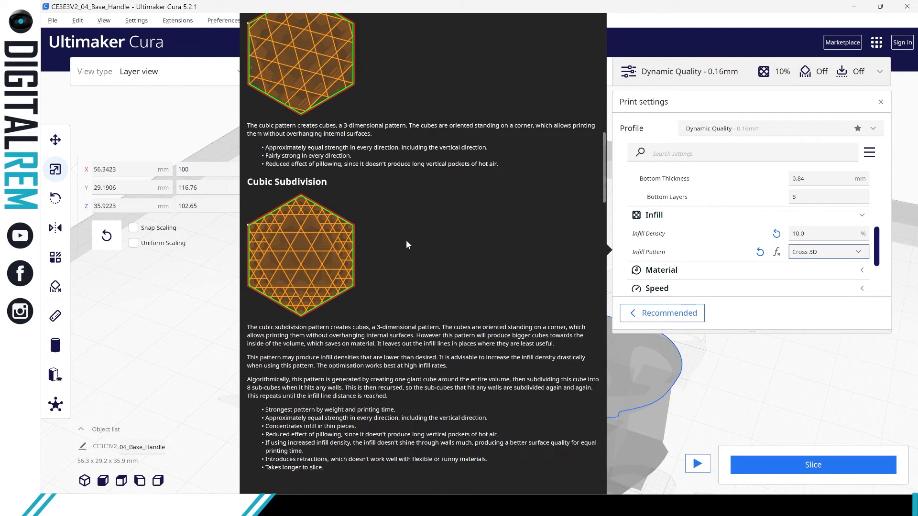
{"action": "scroll", "coordinate": [408, 244], "scroll_direction": "up", "scroll_amount": 7}
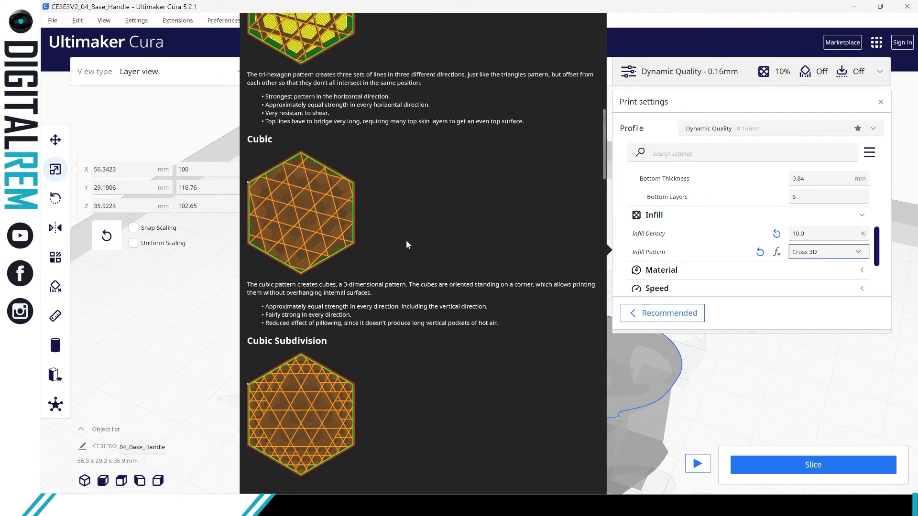
{"action": "scroll", "coordinate": [407, 244], "scroll_direction": "up", "scroll_amount": 5}
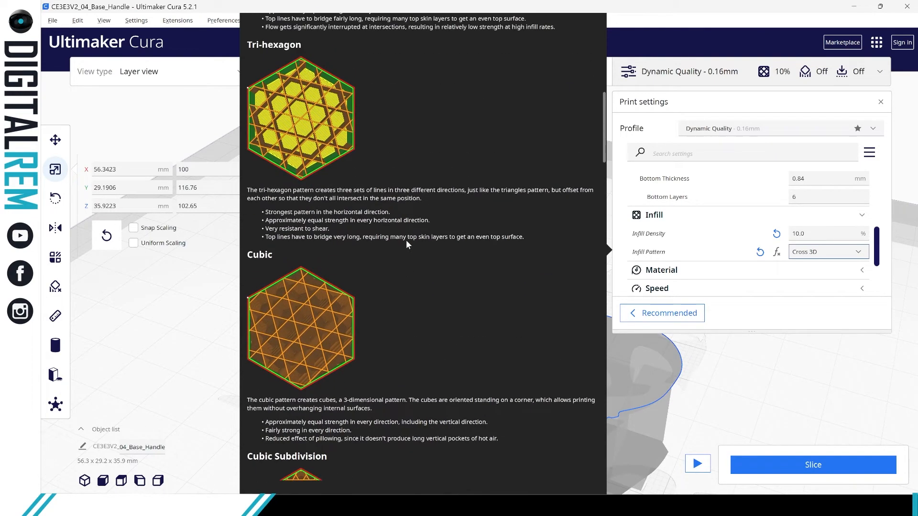
{"action": "scroll", "coordinate": [407, 244], "scroll_direction": "up", "scroll_amount": 6}
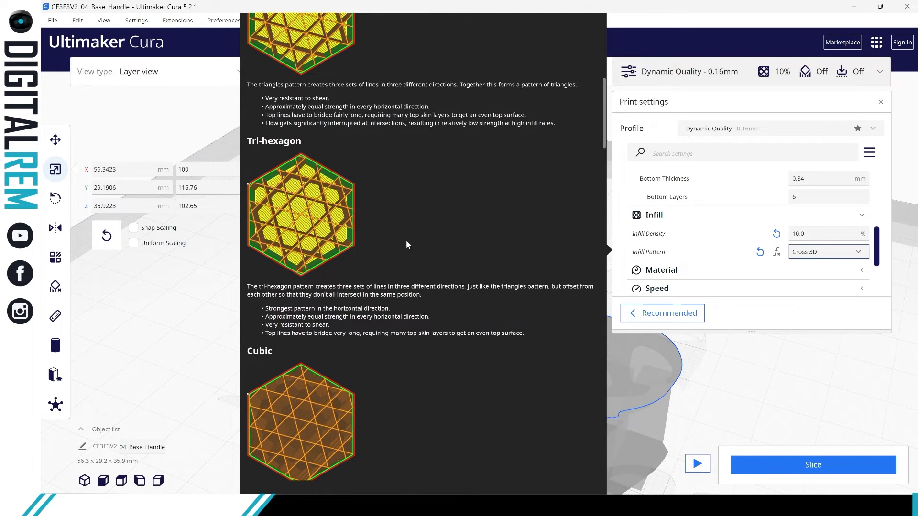
{"action": "scroll", "coordinate": [407, 245], "scroll_direction": "up", "scroll_amount": 10}
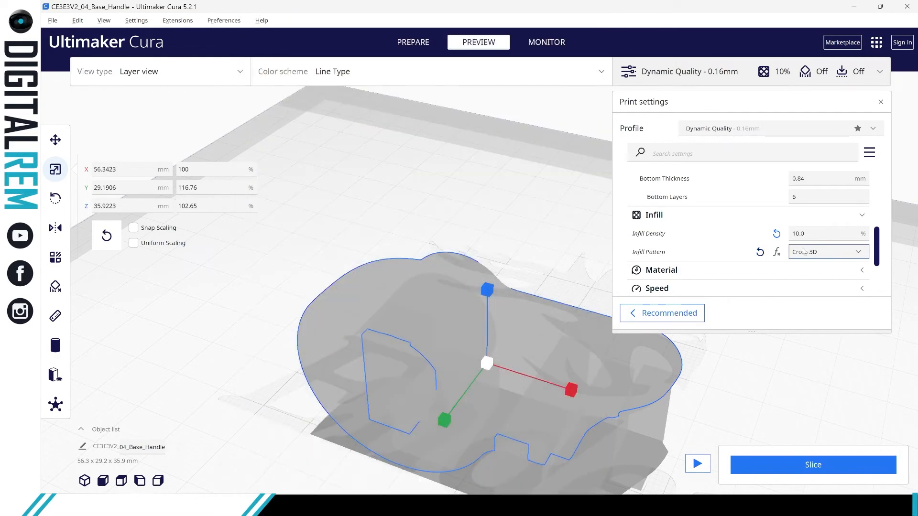
- Set the infill pattern to Cubic Subdivision
{"action": "left_click", "coordinate": [850, 253]}
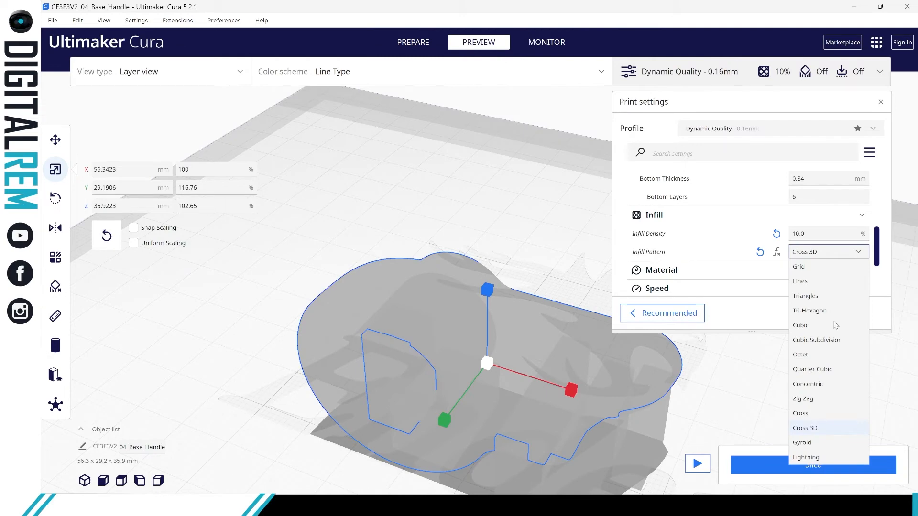
{"action": "left_click", "coordinate": [820, 340]}
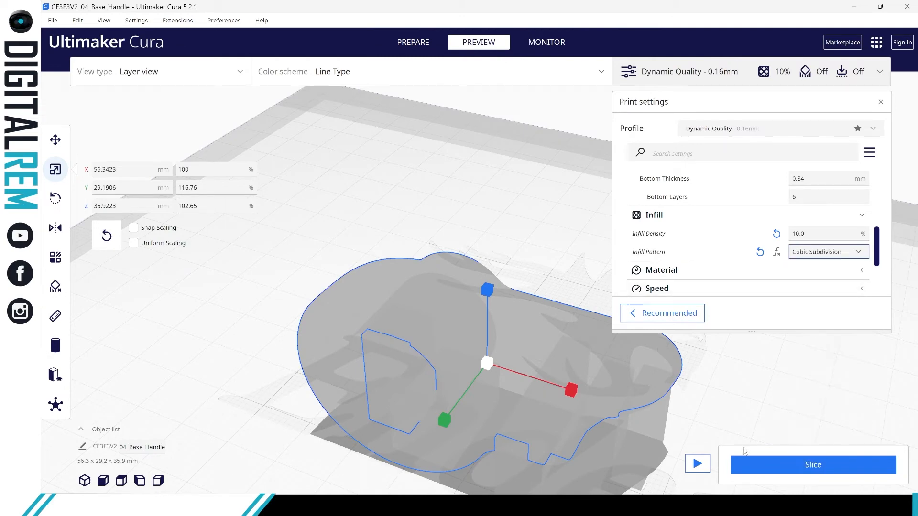
- In the material settings, set the printing temperature to 215 °C and the build plate temperature to 80 °C
{"action": "left_click", "coordinate": [686, 265]}
{"action": "scroll", "coordinate": [687, 268], "scroll_direction": "down", "scroll_amount": 3}
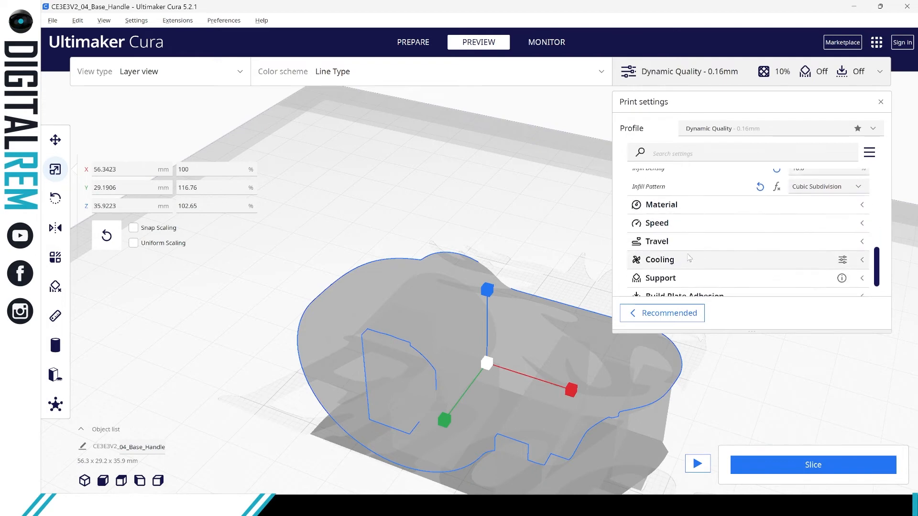
{"action": "left_click", "coordinate": [687, 205]}
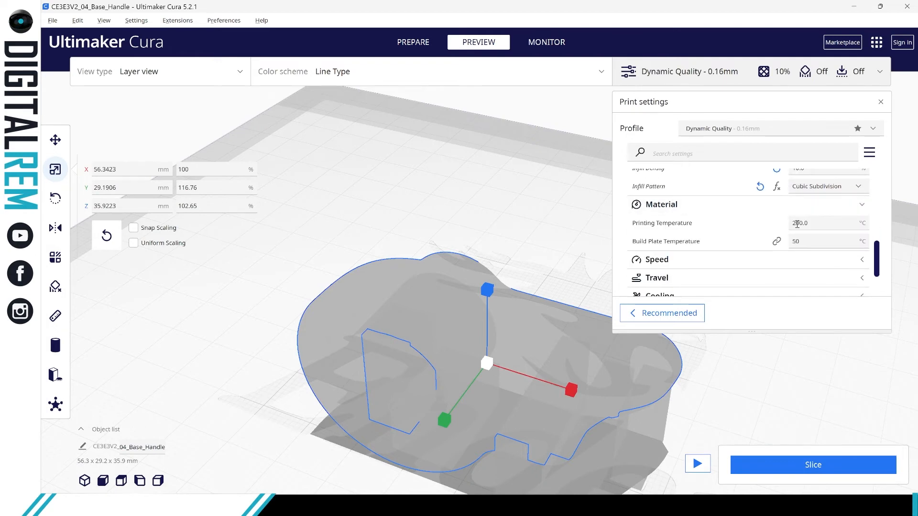
{"action": "left_click", "coordinate": [816, 222]}
{"action": "left_click_drag", "start_coordinate": [817, 222], "coordinate": [792, 225]}
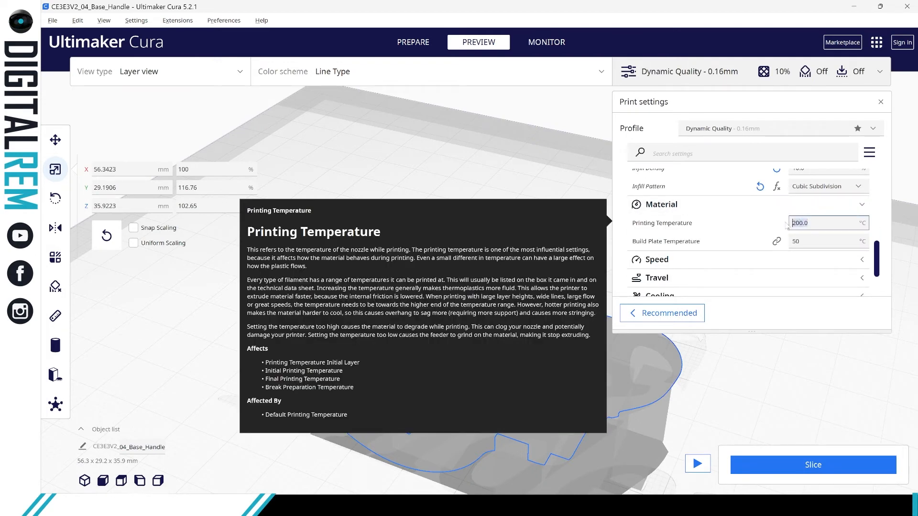
{"action": "type", "text": "2"}
{"action": "type", "text": "20"}
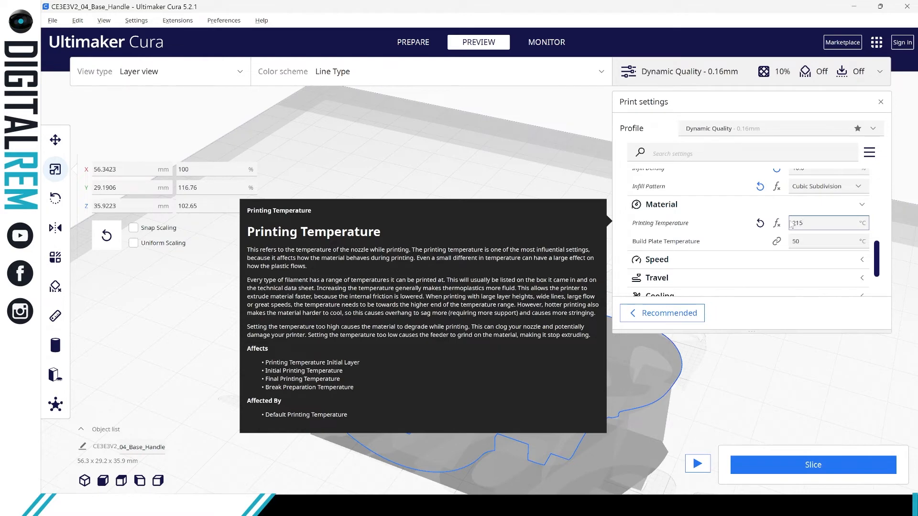
{"action": "key", "text": "Tab"}
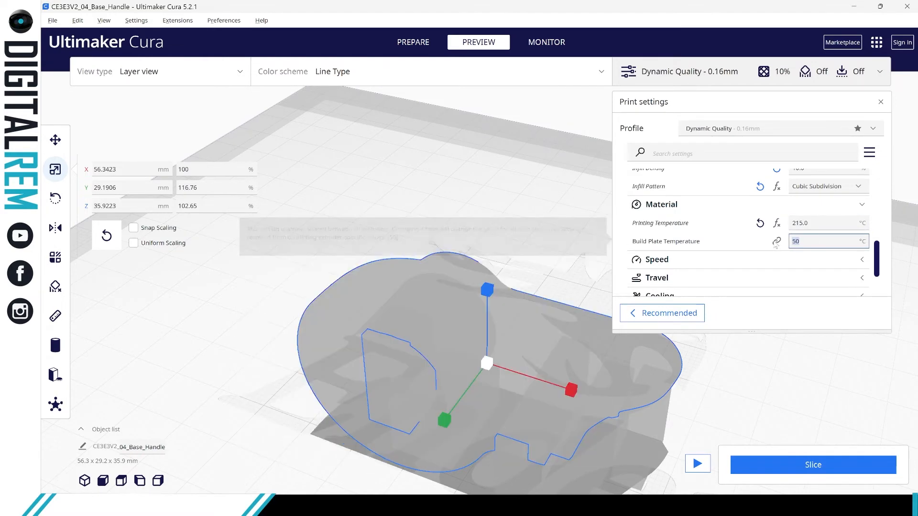
{"action": "type", "text": "80"}
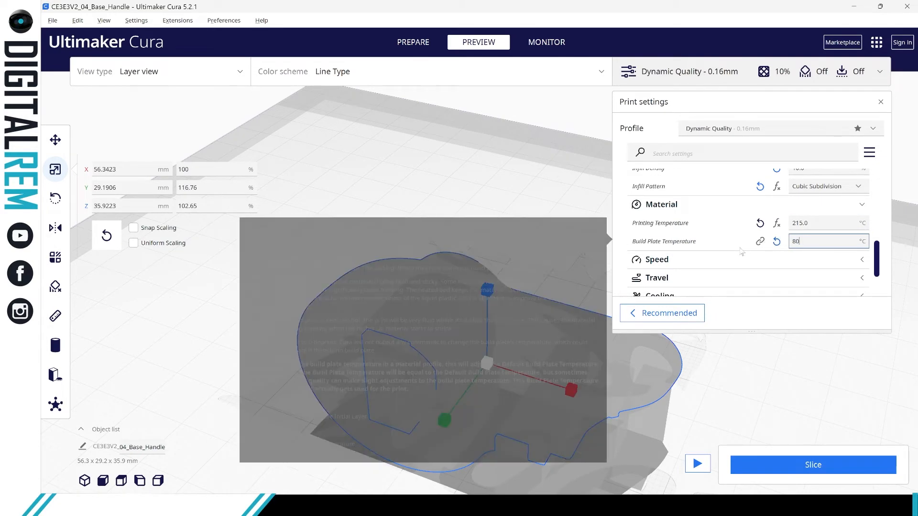
- Expand the Speed and Cooling settings and review the print speed and fan speed
{"action": "left_click", "coordinate": [717, 262]}
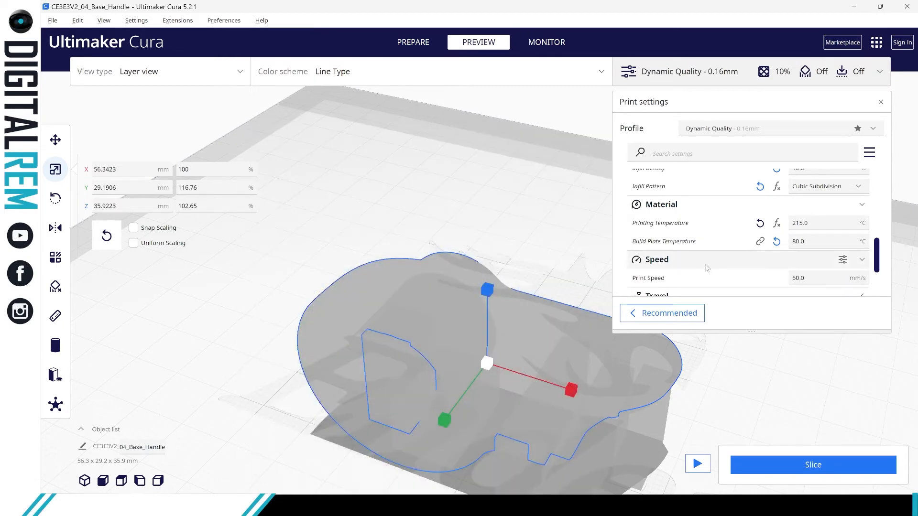
{"action": "scroll", "coordinate": [707, 268], "scroll_direction": "down", "scroll_amount": 3}
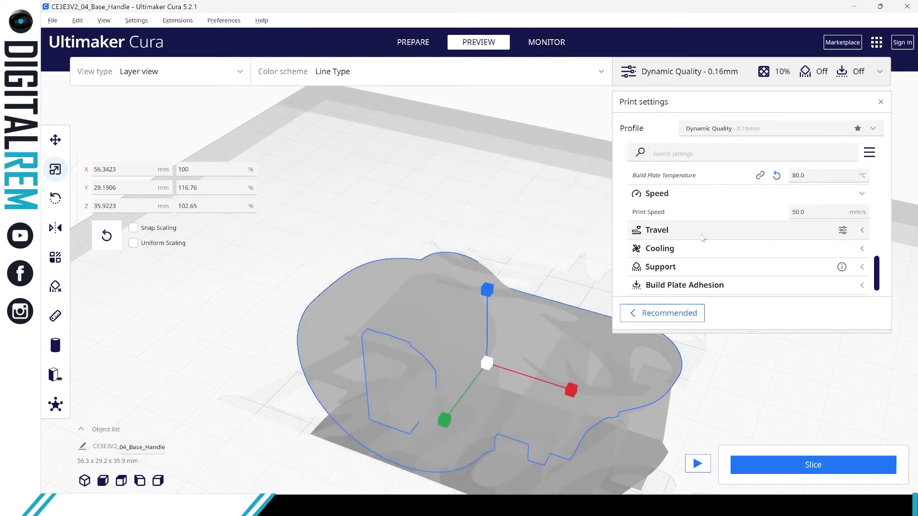
{"action": "left_click", "coordinate": [702, 238]}
{"action": "left_click", "coordinate": [702, 238]}
{"action": "left_click", "coordinate": [701, 254]}
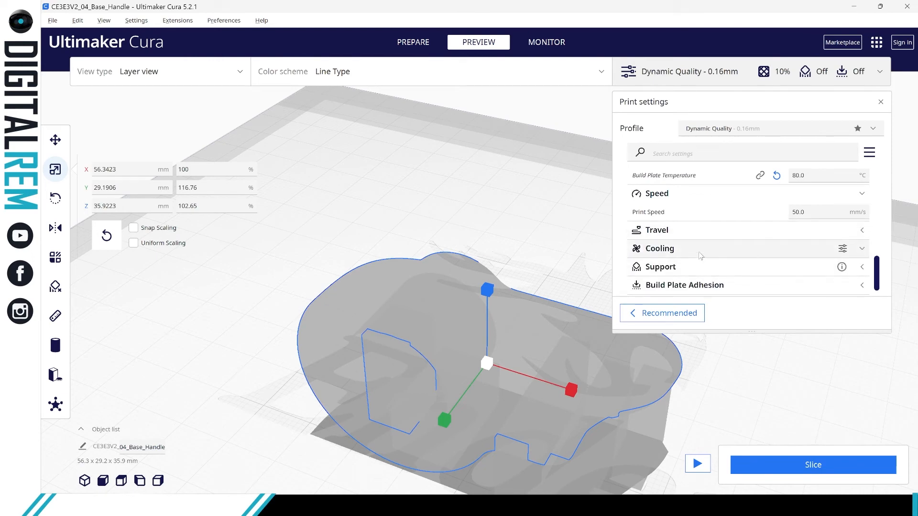
{"action": "scroll", "coordinate": [701, 258], "scroll_direction": "down", "scroll_amount": 2}
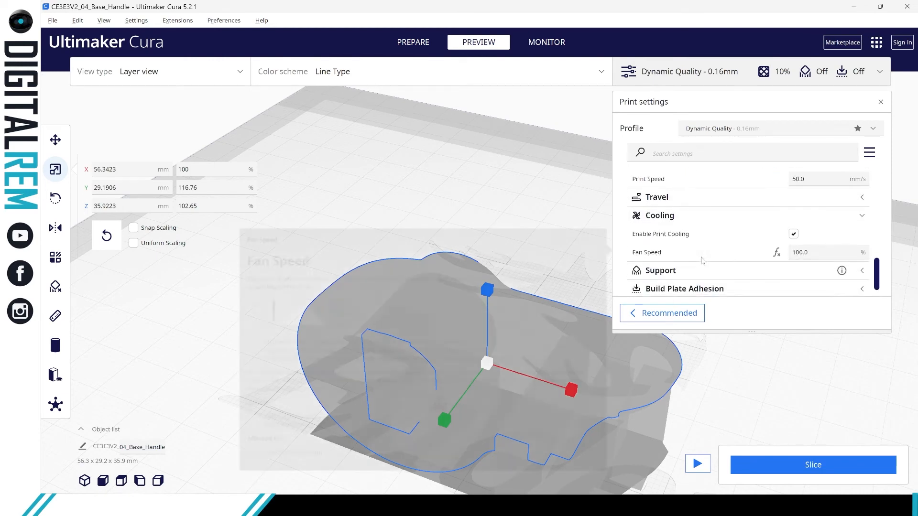
- Enable support generation and review the Support Placement options and their description
{"action": "scroll", "coordinate": [702, 261], "scroll_direction": "down", "scroll_amount": 1}
{"action": "left_click", "coordinate": [703, 253]}
{"action": "scroll", "coordinate": [719, 268], "scroll_direction": "down", "scroll_amount": 1}
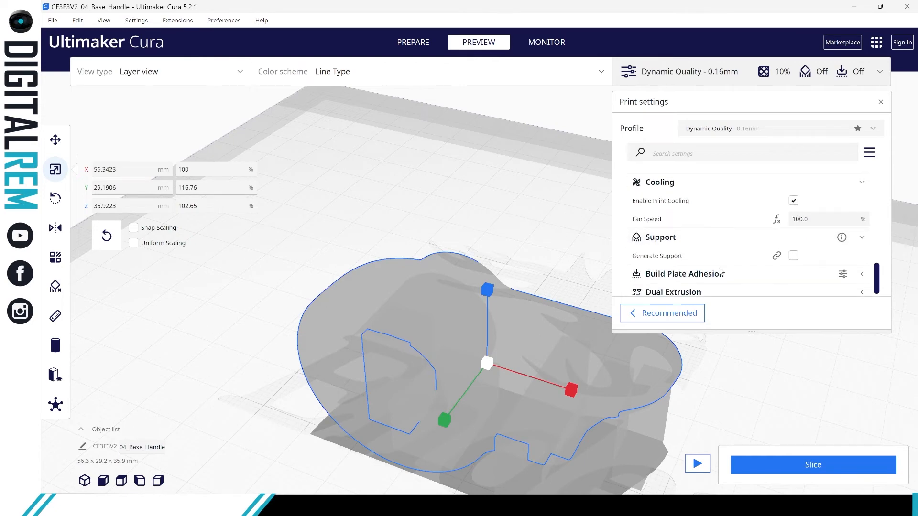
{"action": "left_click", "coordinate": [793, 252]}
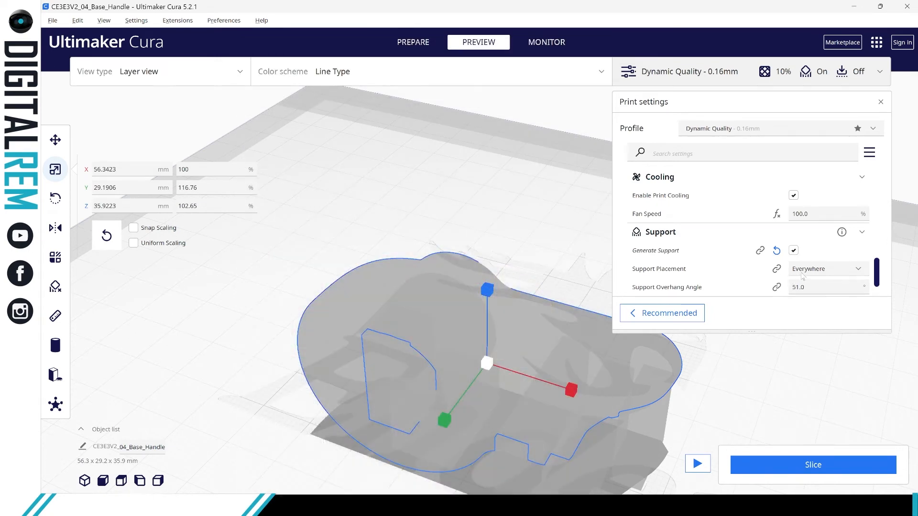
{"action": "left_click", "coordinate": [802, 270]}
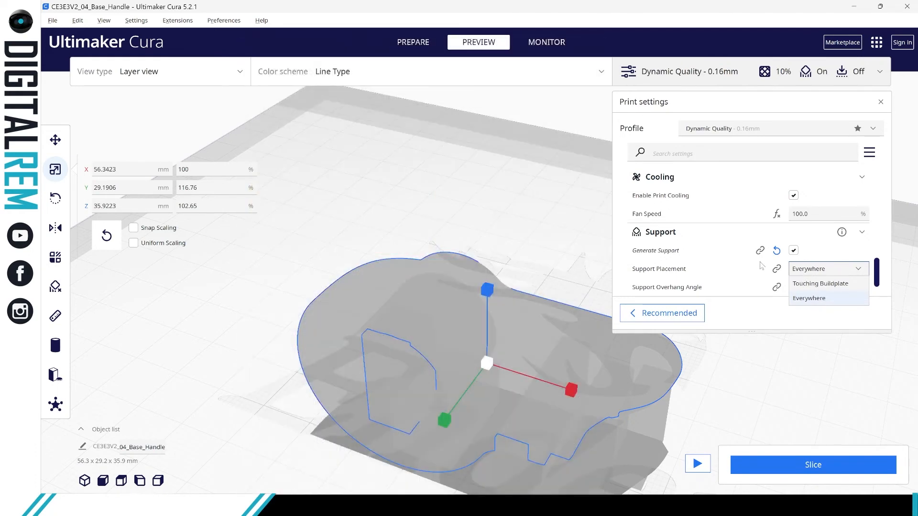
{"action": "mouse_move", "coordinate": [741, 271]}
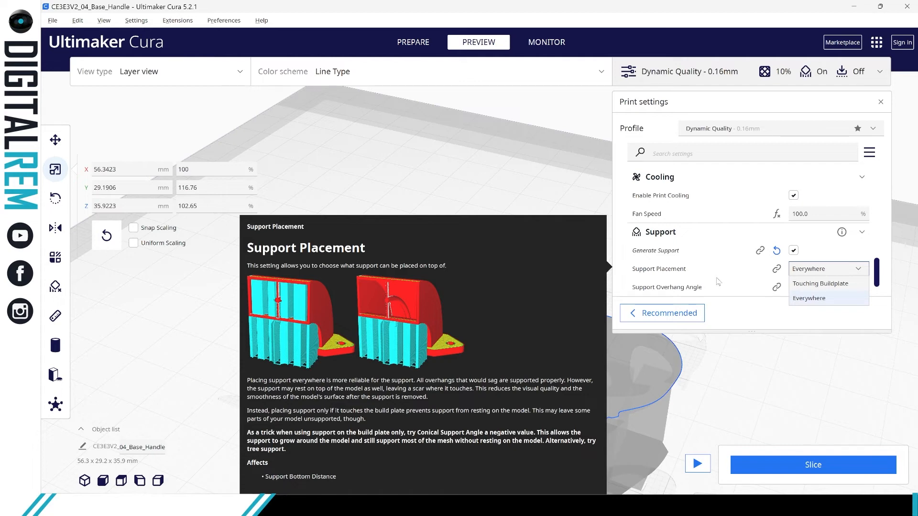
- Expand the Build Plate Adhesion settings and set the Build Plate Adhesion Type to Brim
{"action": "scroll", "coordinate": [717, 281], "scroll_direction": "down", "scroll_amount": 2}
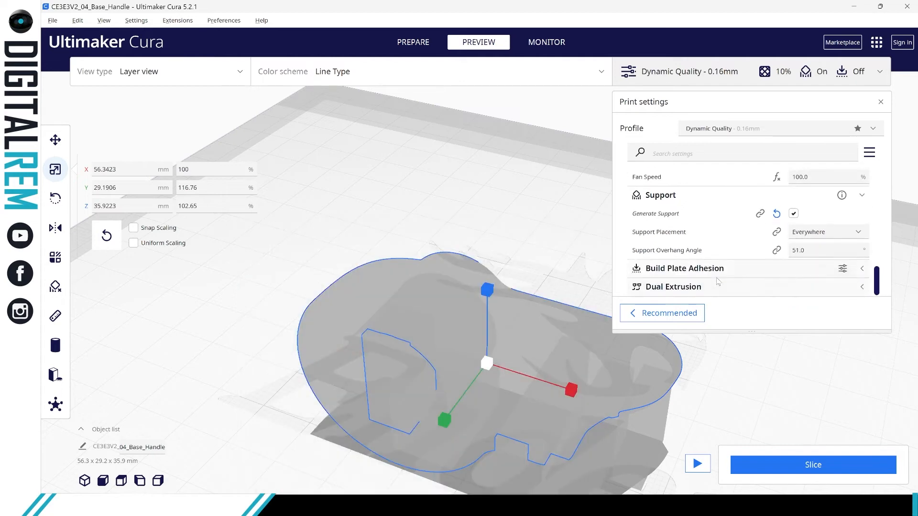
{"action": "left_click", "coordinate": [689, 271]}
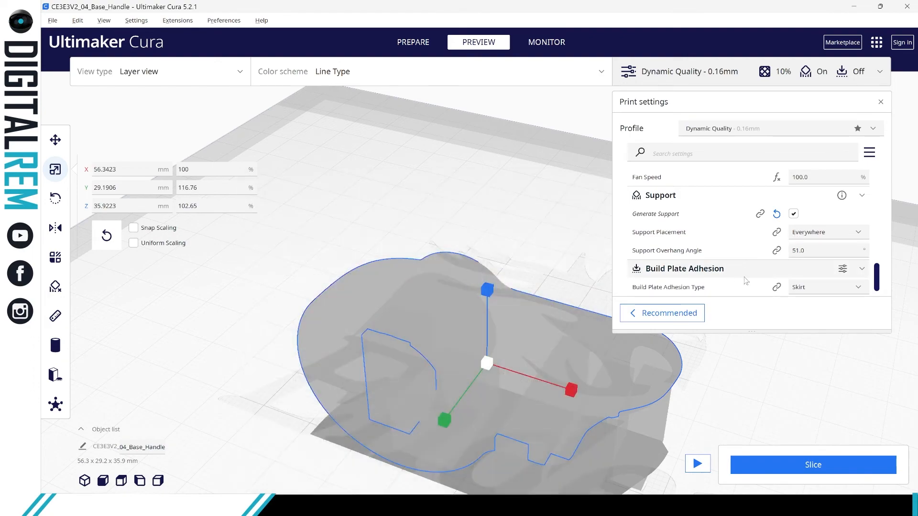
{"action": "scroll", "coordinate": [734, 274], "scroll_direction": "down", "scroll_amount": 1}
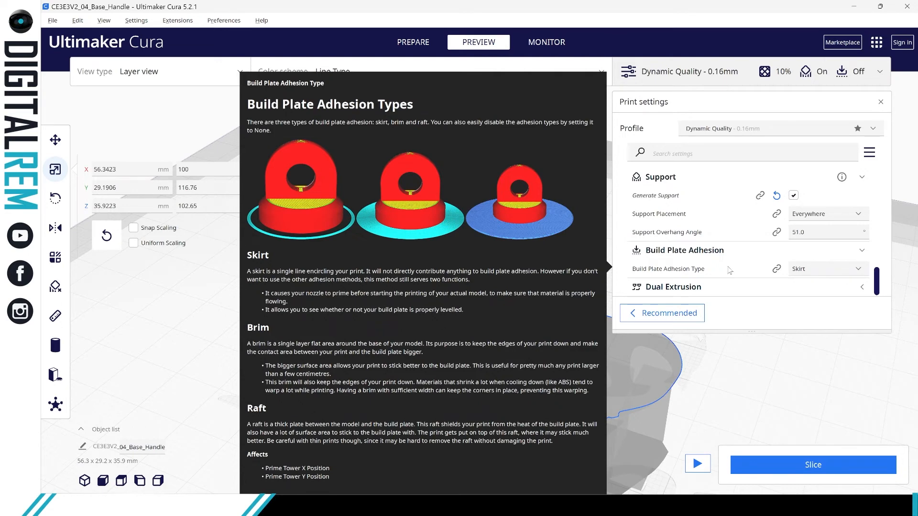
{"action": "left_click", "coordinate": [797, 272]}
{"action": "left_click", "coordinate": [798, 312]}
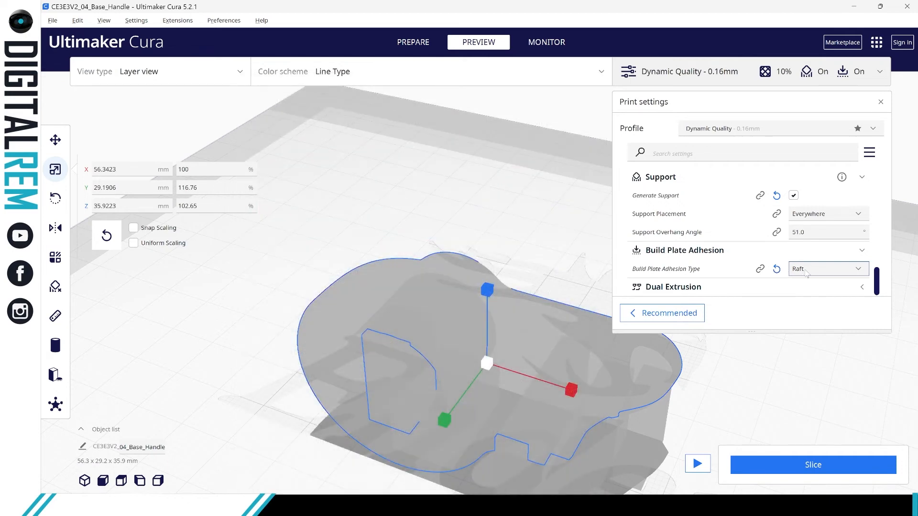
{"action": "left_click", "coordinate": [808, 268]}
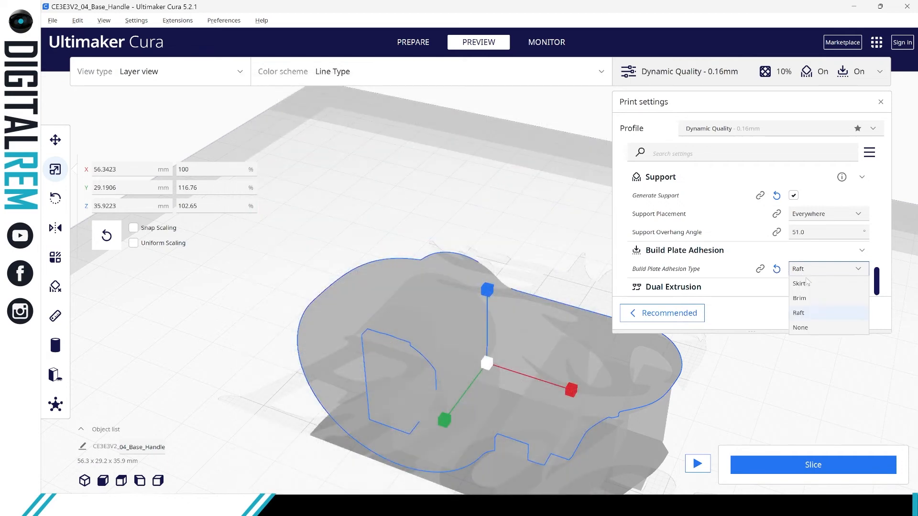
{"action": "left_click", "coordinate": [808, 298]}
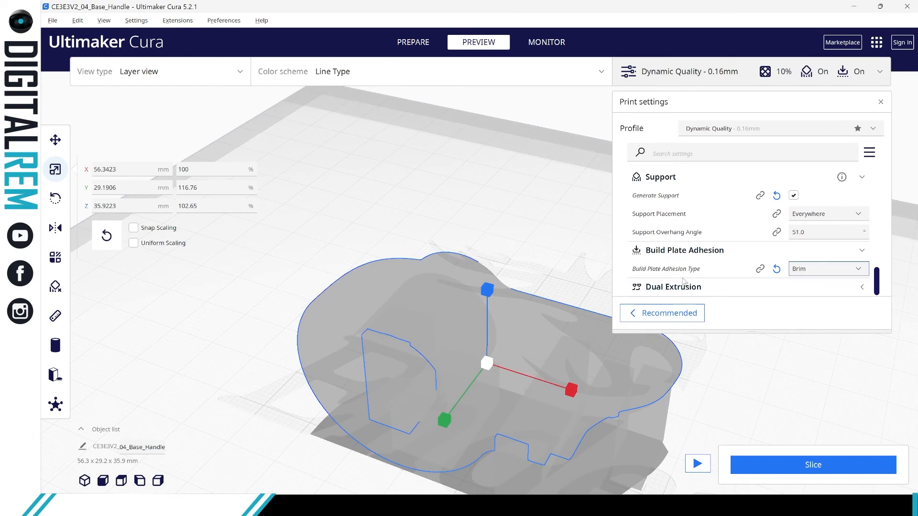
- Create a custom profile named DigitalREM_Test from the current settings and overrides, and close the profile preferences
{"action": "scroll", "coordinate": [717, 205], "scroll_direction": "up", "scroll_amount": 10}
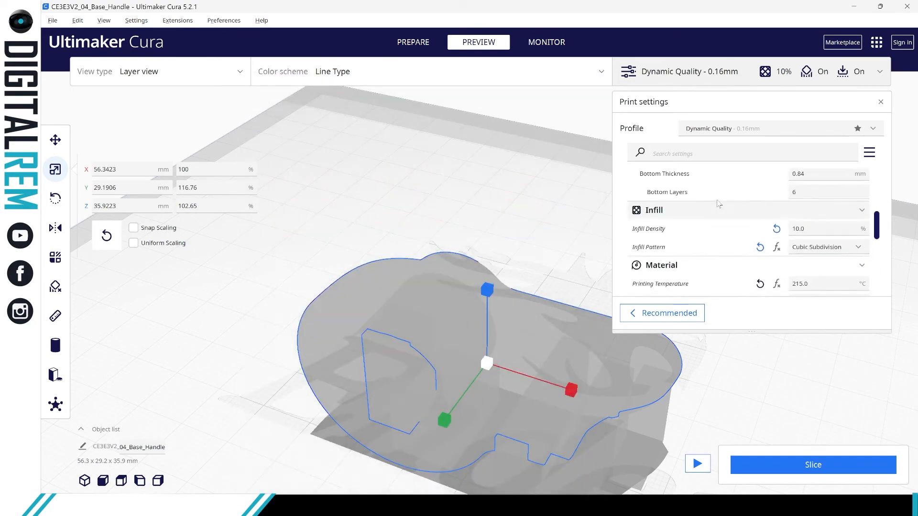
{"action": "scroll", "coordinate": [717, 203], "scroll_direction": "up", "scroll_amount": 5}
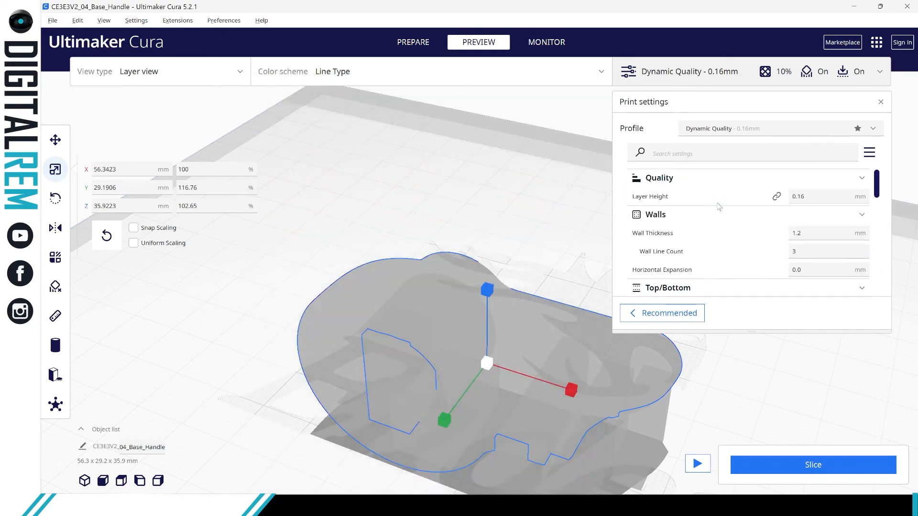
{"action": "mouse_move", "coordinate": [720, 206]}
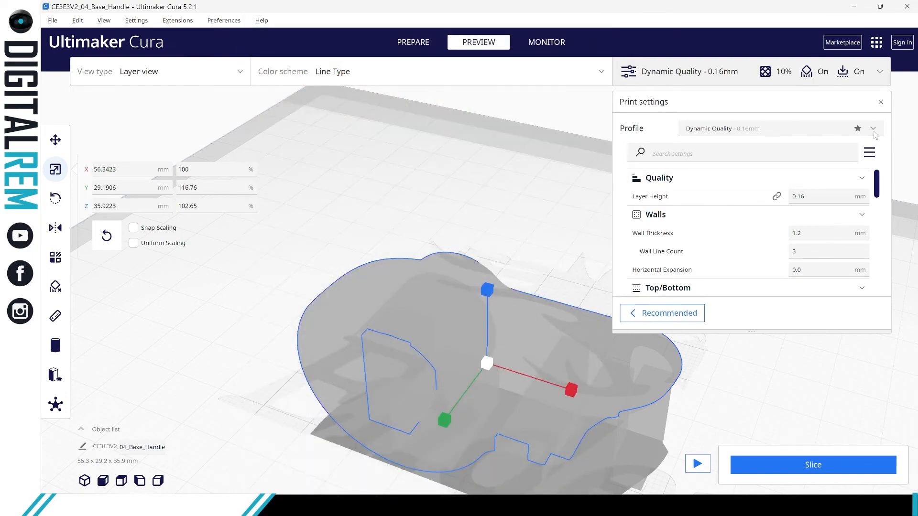
{"action": "left_click", "coordinate": [882, 132]}
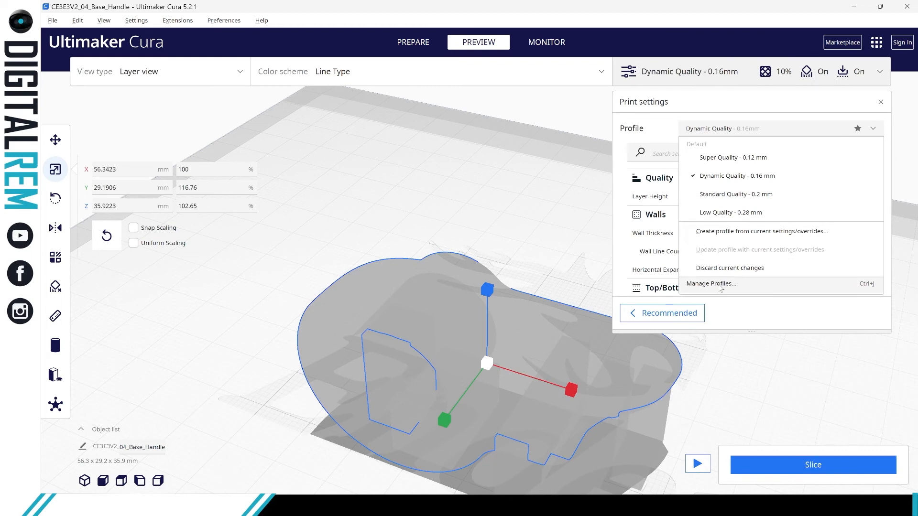
{"action": "left_click", "coordinate": [748, 232]}
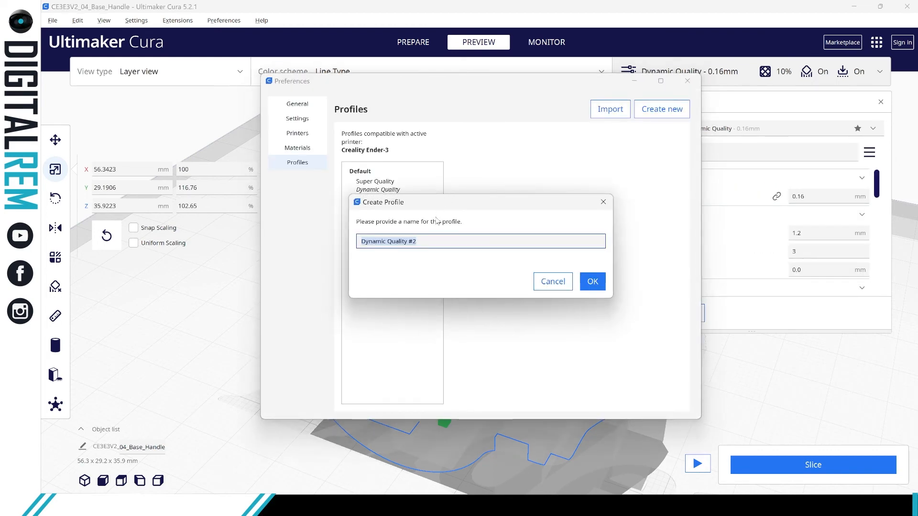
{"action": "type", "text": "Dig"}
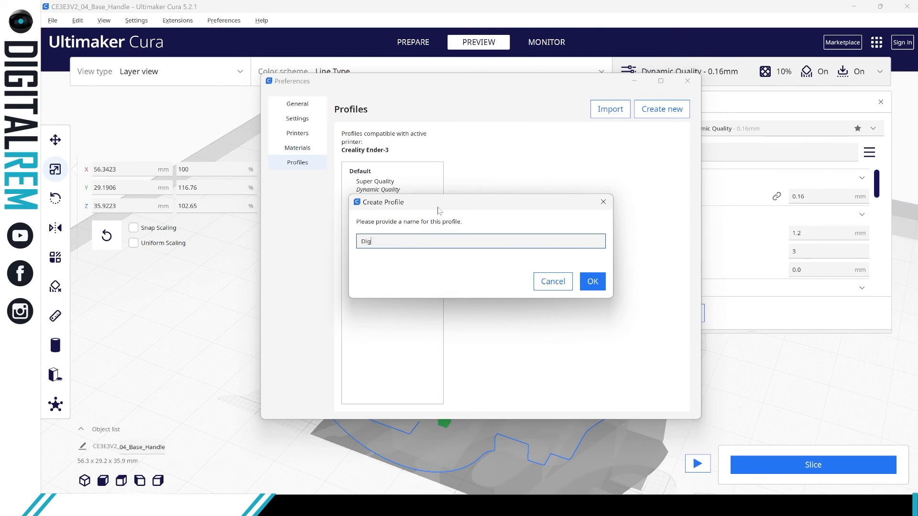
{"action": "type", "text": "italREM_Test"}
{"action": "key", "text": "Return"}
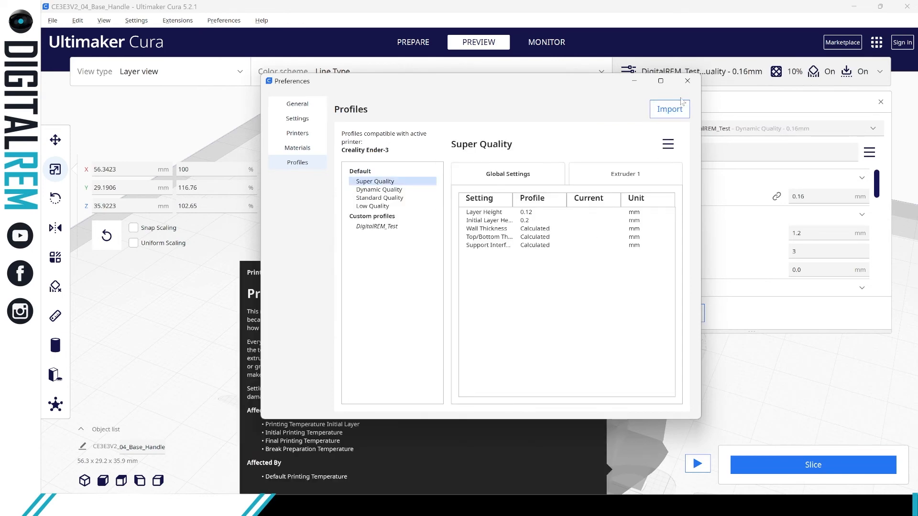
{"action": "left_click", "coordinate": [687, 81]}
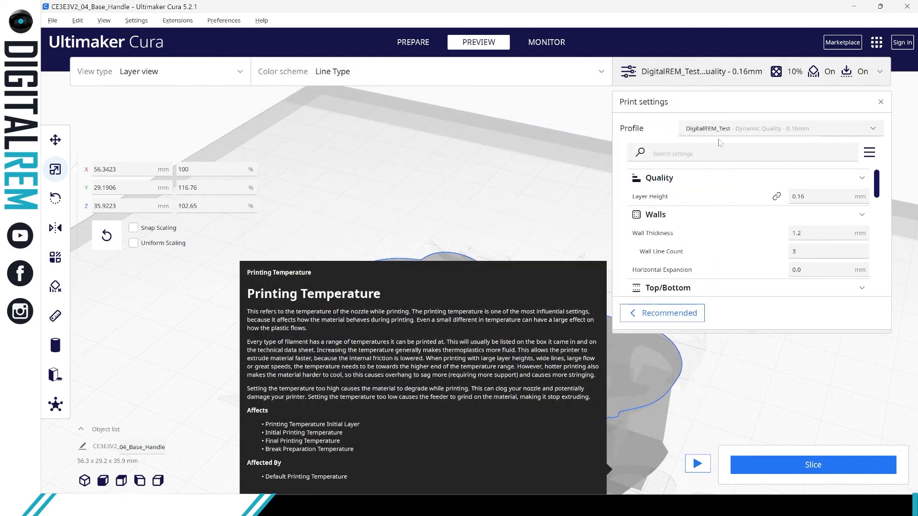
- Slice the model and inspect its layer preview with supports and brim, along with the Wall Line Count description
{"action": "left_click", "coordinate": [787, 460]}
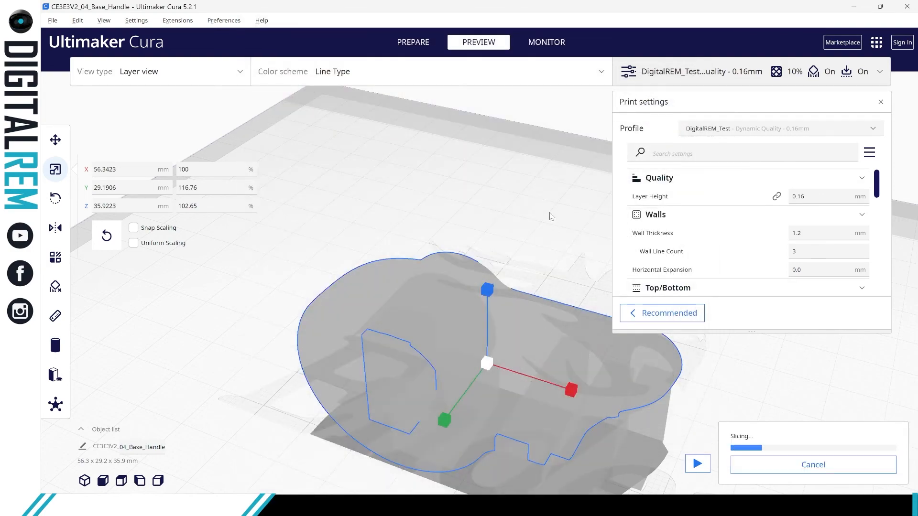
{"action": "left_click", "coordinate": [539, 201]}
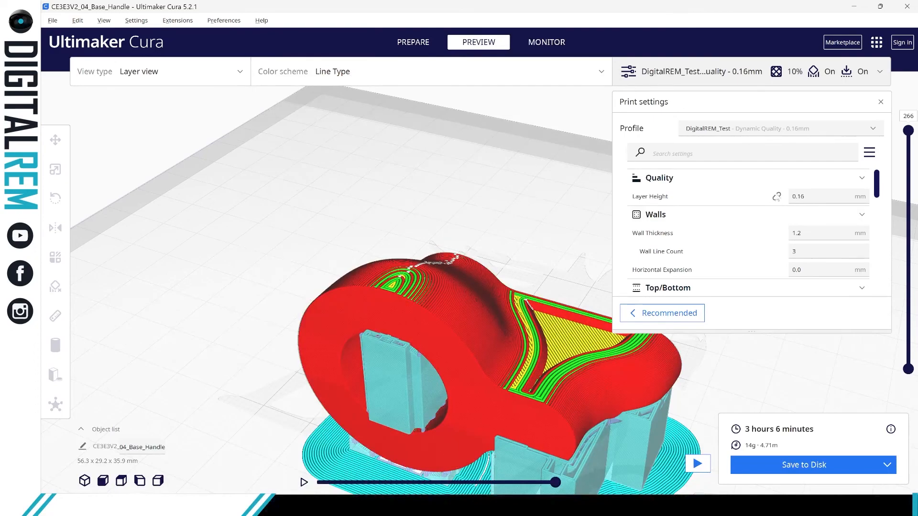
{"action": "mouse_move", "coordinate": [793, 195]}
{"action": "middle_click_drag", "start_coordinate": [394, 265], "coordinate": [378, 218]}
{"action": "right_click_drag", "start_coordinate": [378, 218], "coordinate": [331, 243]}
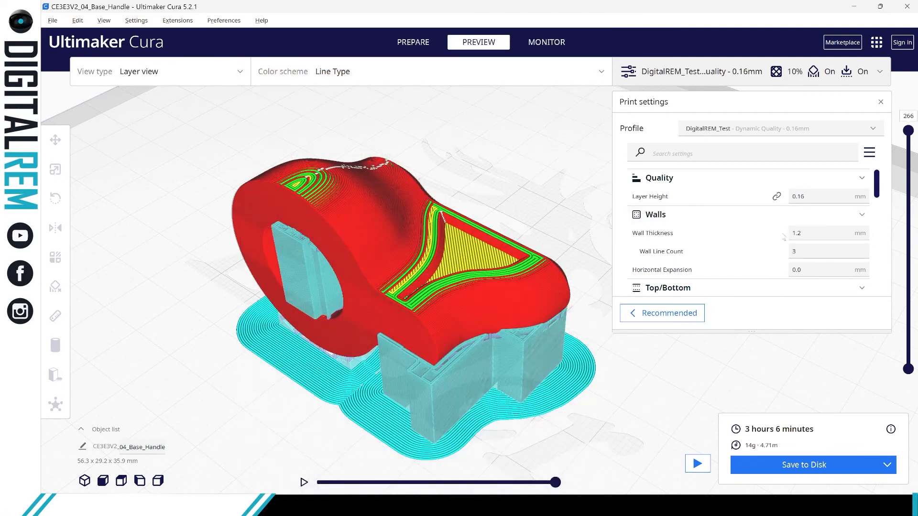
{"action": "mouse_move", "coordinate": [779, 250]}
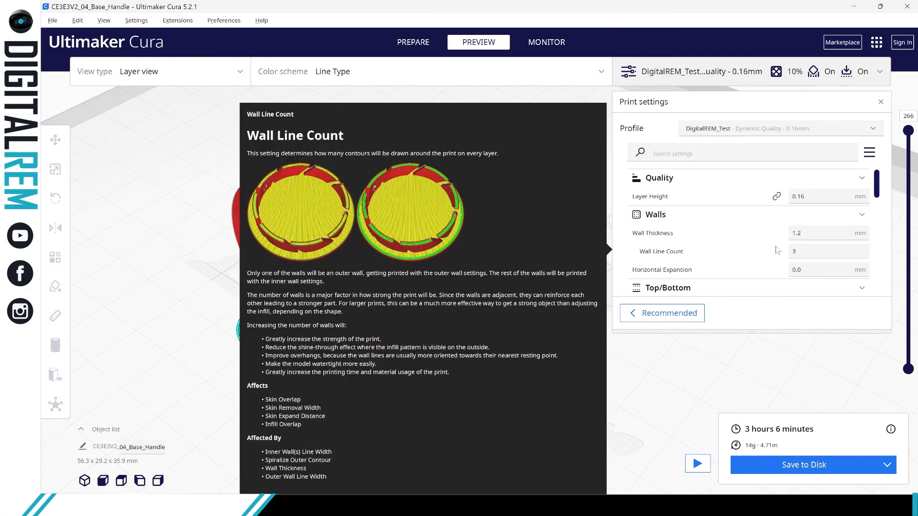
{"action": "mouse_move", "coordinate": [804, 230]}
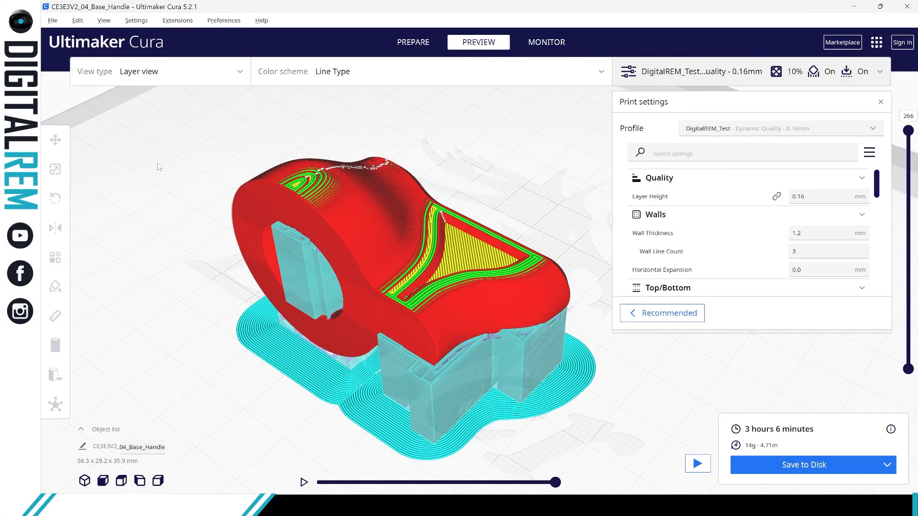
- Examine the sliced model on the whole build plate from the opposite side and open the output options for the sliced file
{"action": "scroll", "coordinate": [159, 166], "scroll_direction": "down", "scroll_amount": 8}
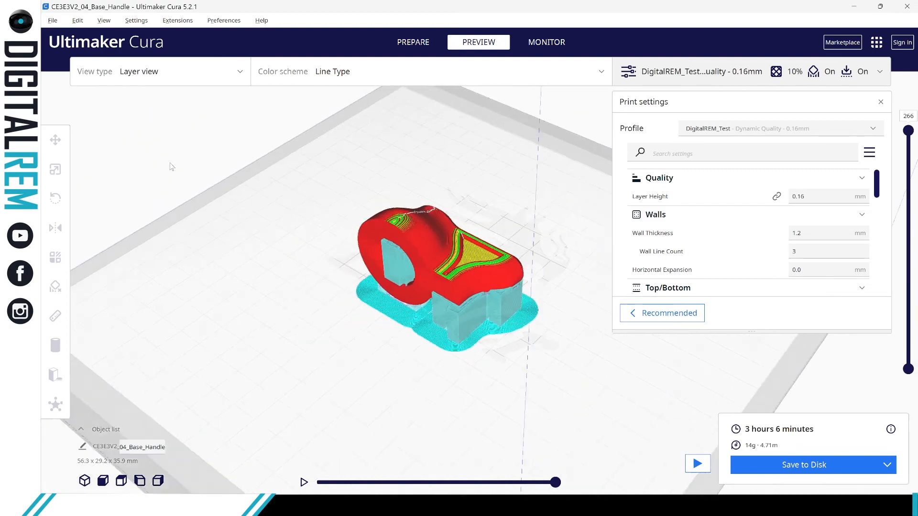
{"action": "scroll", "coordinate": [282, 217], "scroll_direction": "down", "scroll_amount": 2}
{"action": "right_click_drag", "start_coordinate": [295, 216], "coordinate": [635, 185]}
{"action": "right_click_drag", "start_coordinate": [459, 238], "coordinate": [817, 393]}
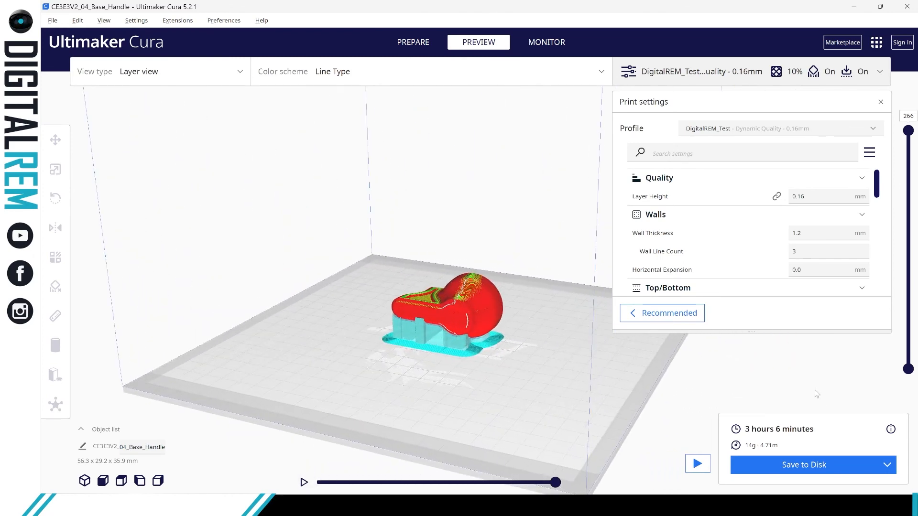
{"action": "left_click", "coordinate": [887, 465]}
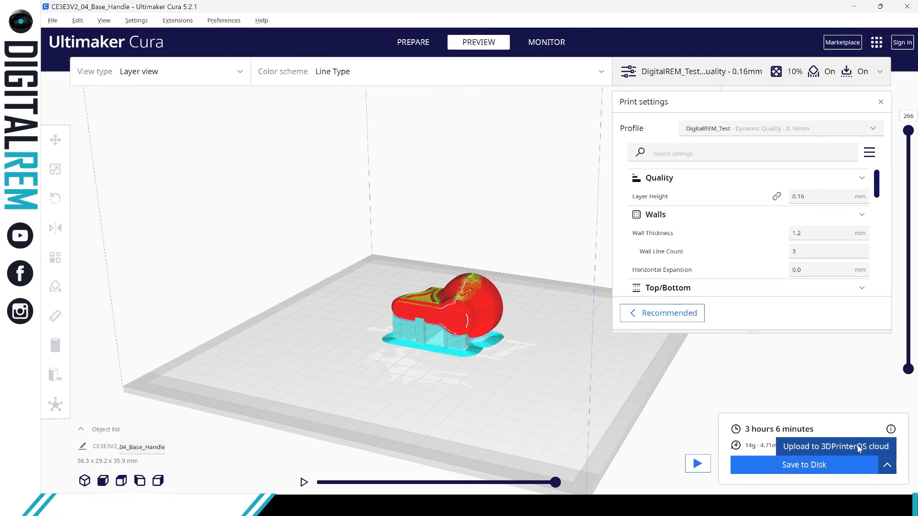